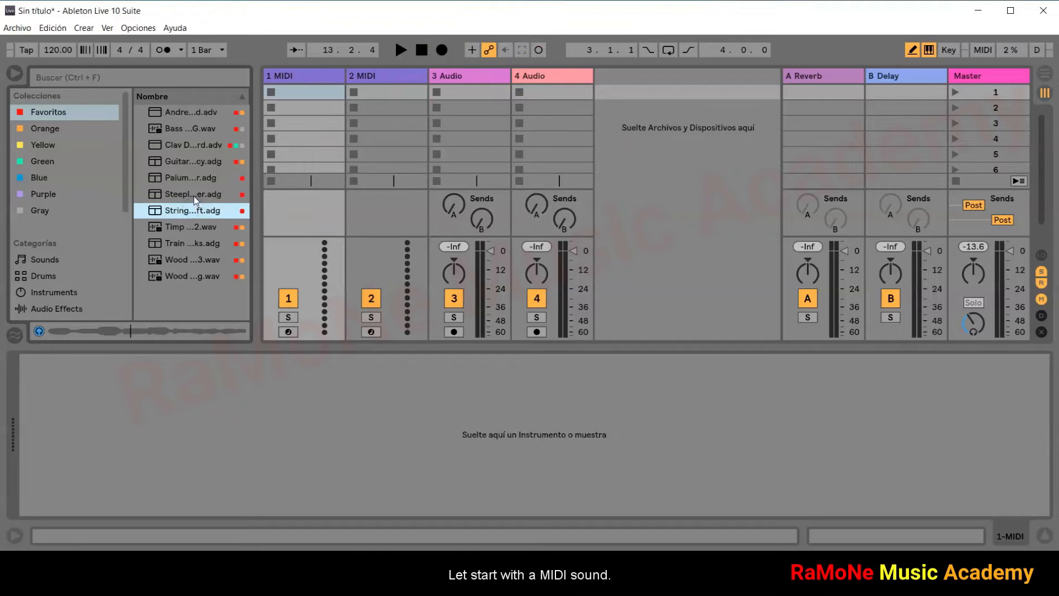
# Step: Load the Guitar Palm Legacy rack from the favorites collection onto the first MIDI track
pyautogui.click(189, 178)
pyautogui.click(191, 162)
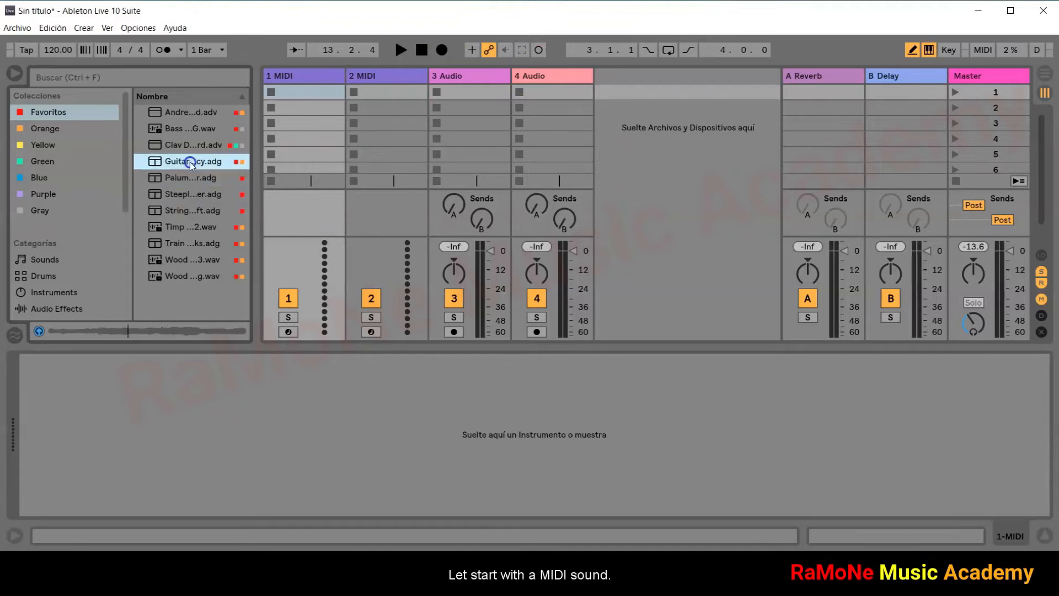
pyautogui.moveTo(190, 162); pyautogui.dragTo(297, 92)
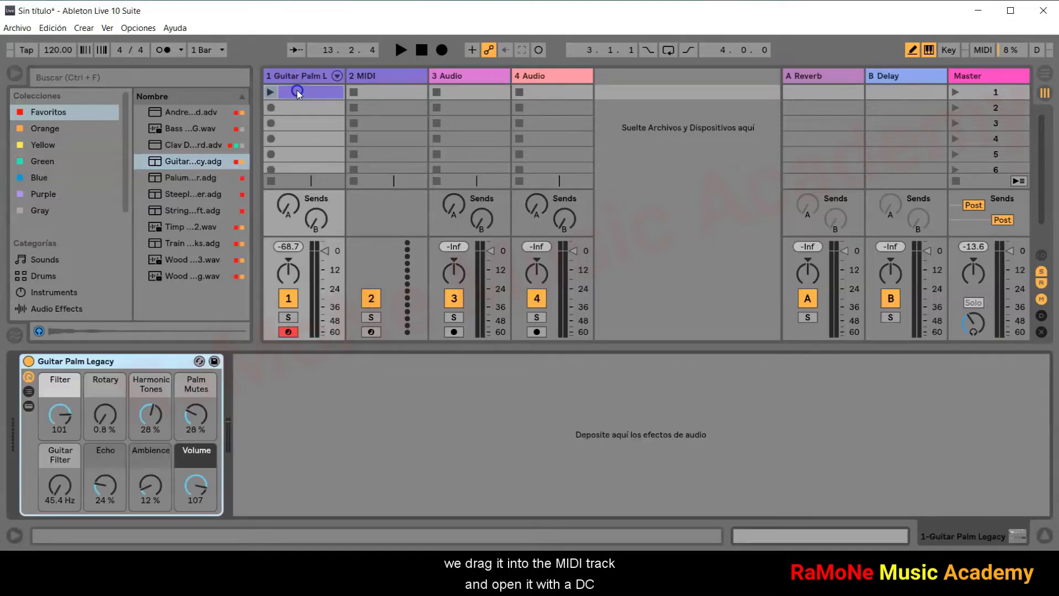
# Step: Open the first MIDI clip of the guitar track for editing and enlarge its note editor
pyautogui.doubleClick(296, 92)
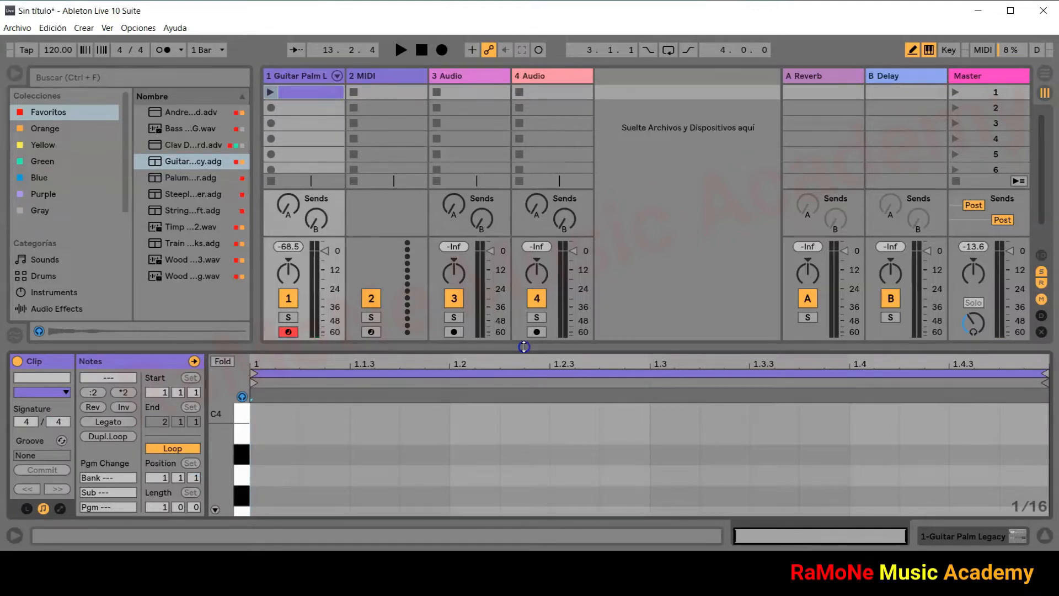
pyautogui.moveTo(524, 347); pyautogui.dragTo(529, 259)
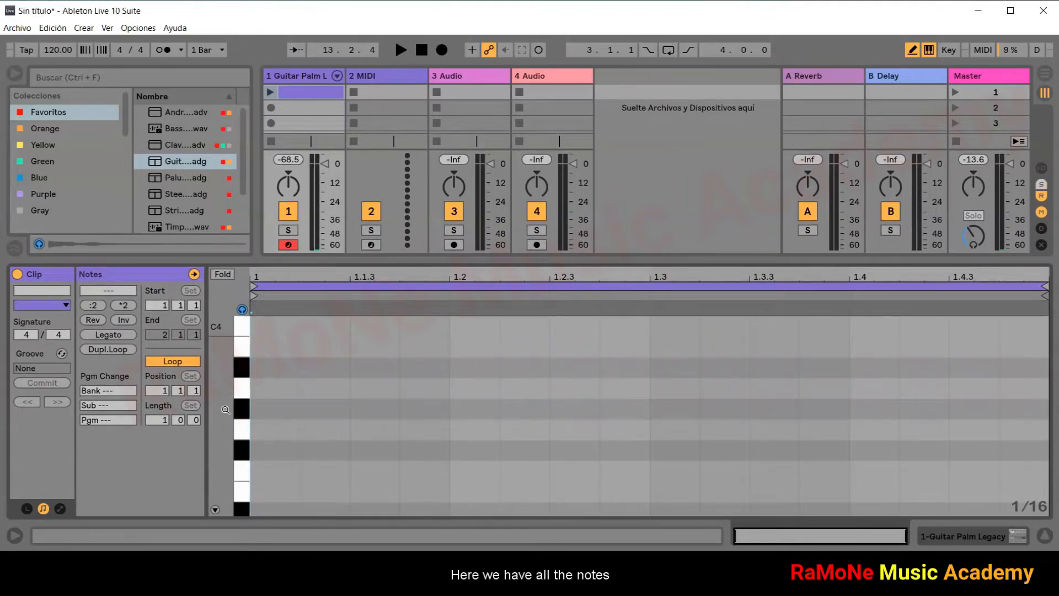
pyautogui.moveTo(224, 407); pyautogui.dragTo(225, 405)
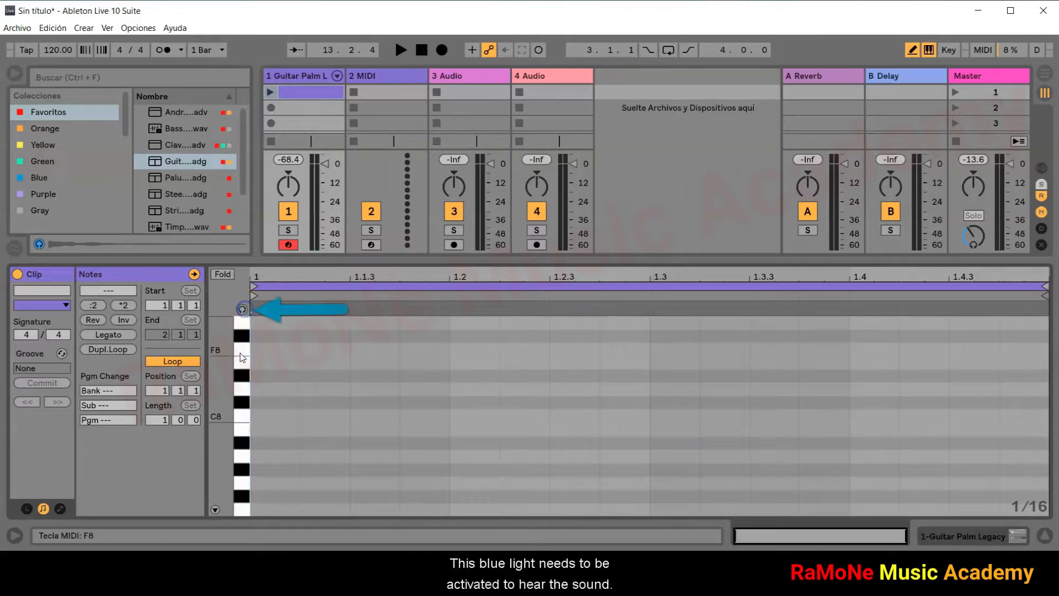
# Step: Turn on note preview in the clip editor and audition piano-roll notes such as F5, D#5, C4 and B3
pyautogui.click(242, 309)
pyautogui.click(243, 376)
pyautogui.scroll(-5, 243, 386)
pyautogui.click(243, 405)
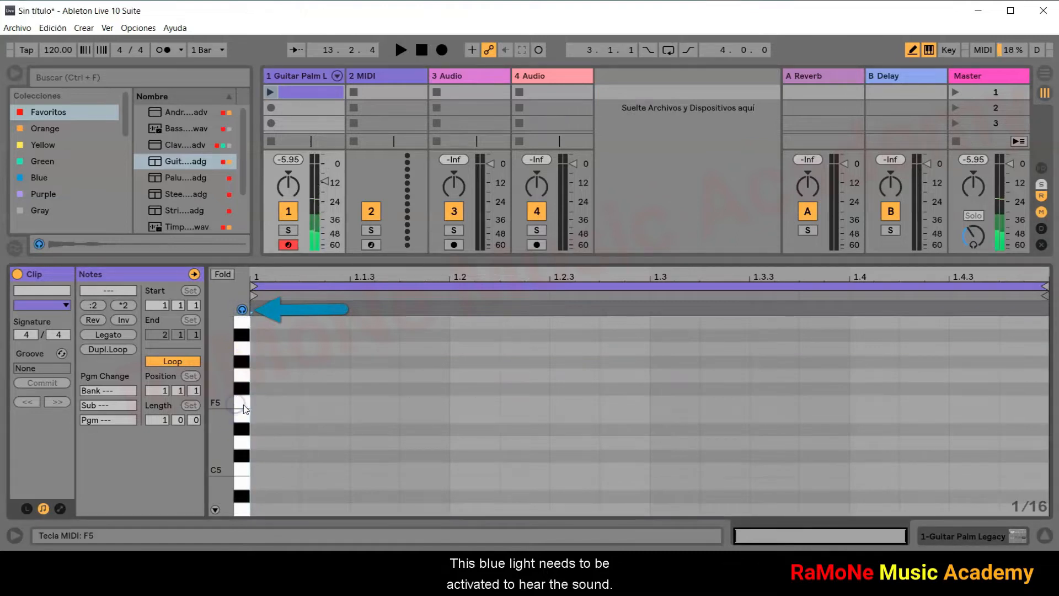
pyautogui.click(248, 423)
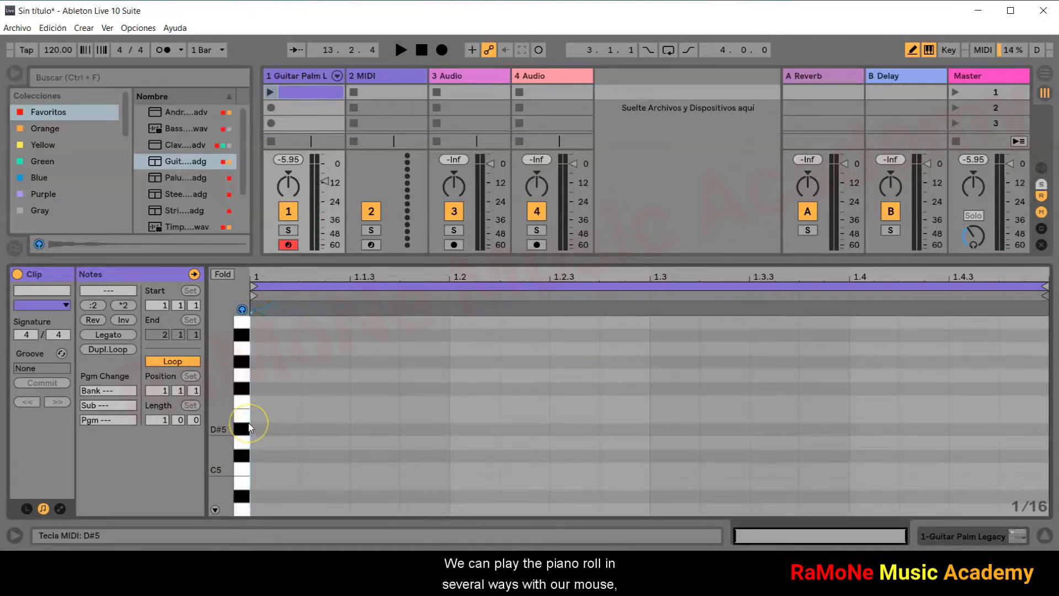
pyautogui.scroll(-4, 248, 423)
pyautogui.click(248, 405)
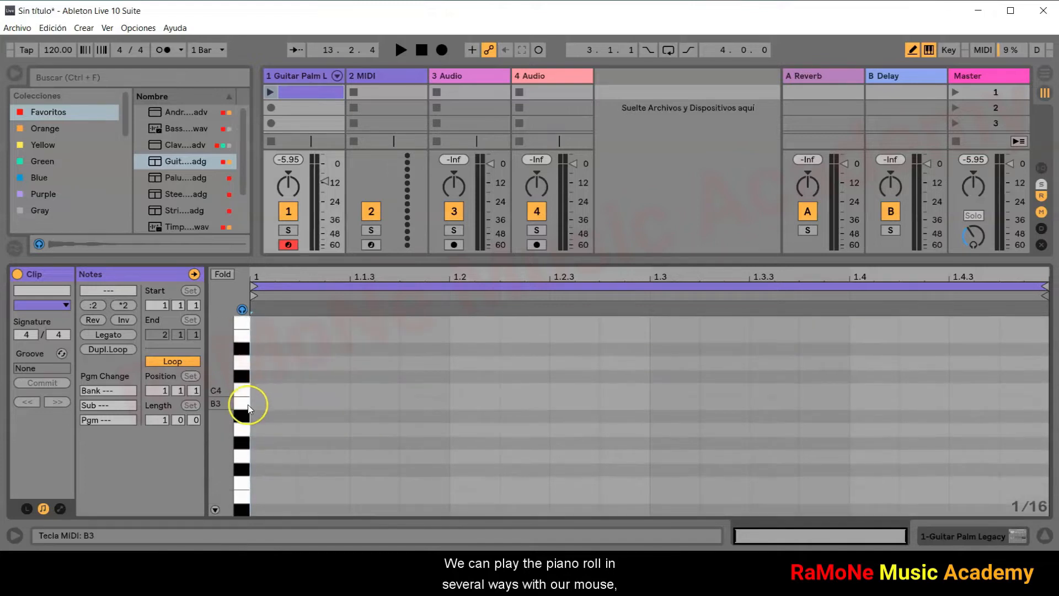
pyautogui.click(247, 405)
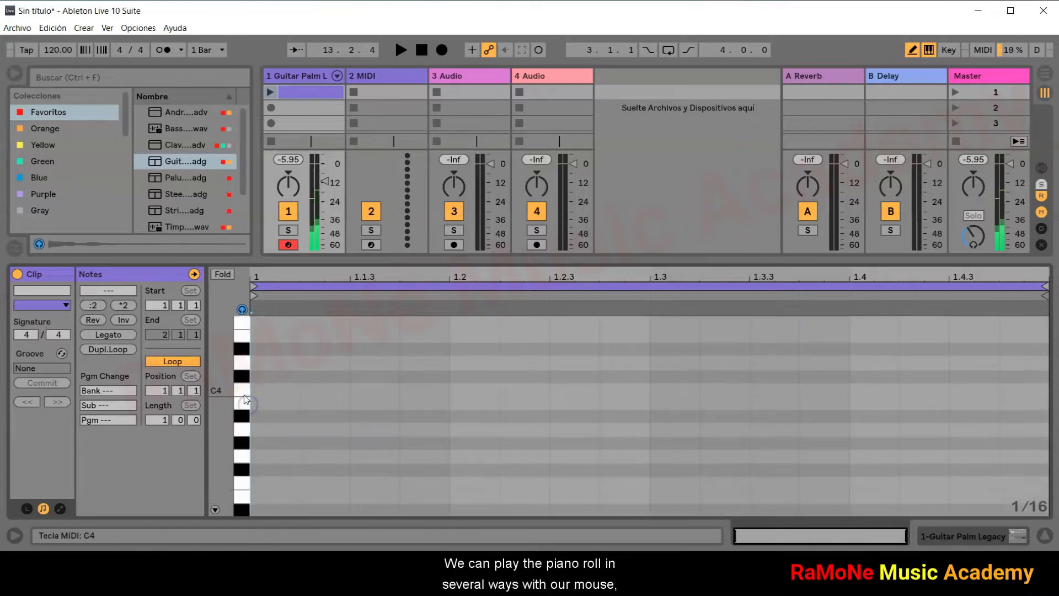
pyautogui.moveTo(249, 360); pyautogui.dragTo(246, 401)
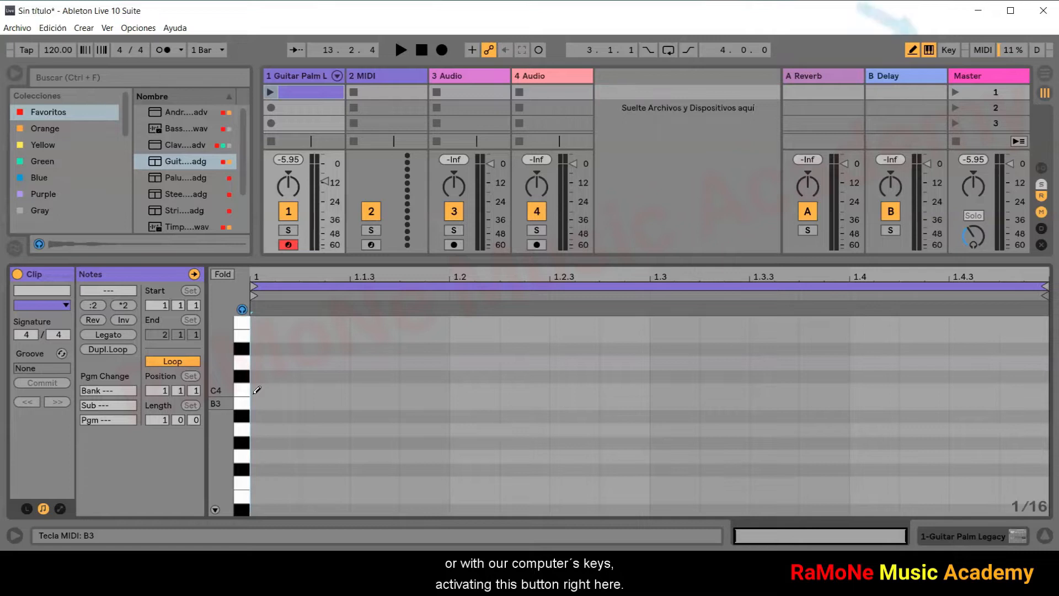
# Step: Activate the computer MIDI keyboard and sound the notes C3, D3 and E3
pyautogui.click(929, 50)
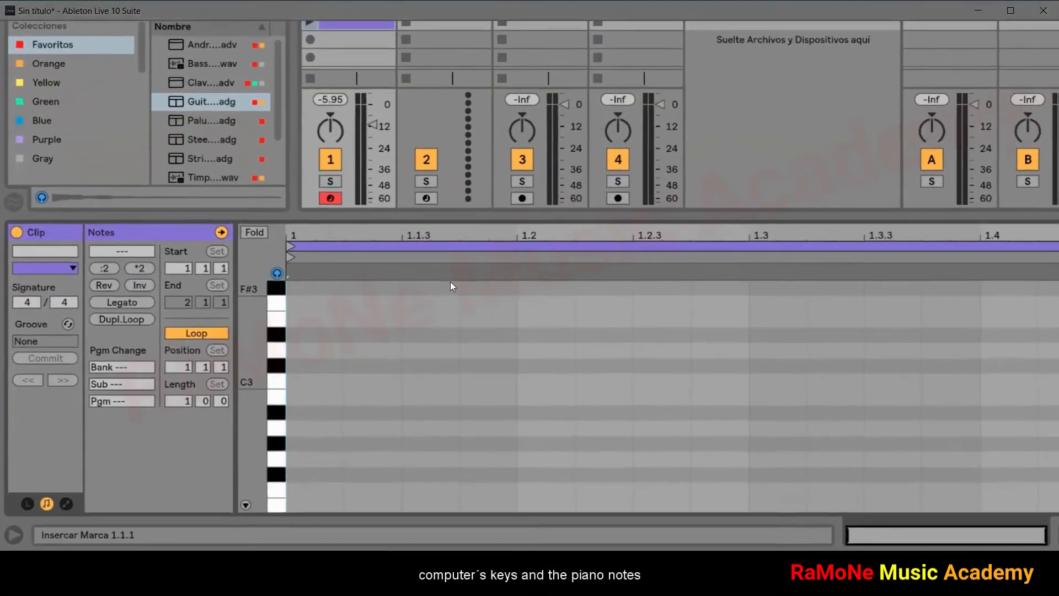
pyautogui.click(254, 404)
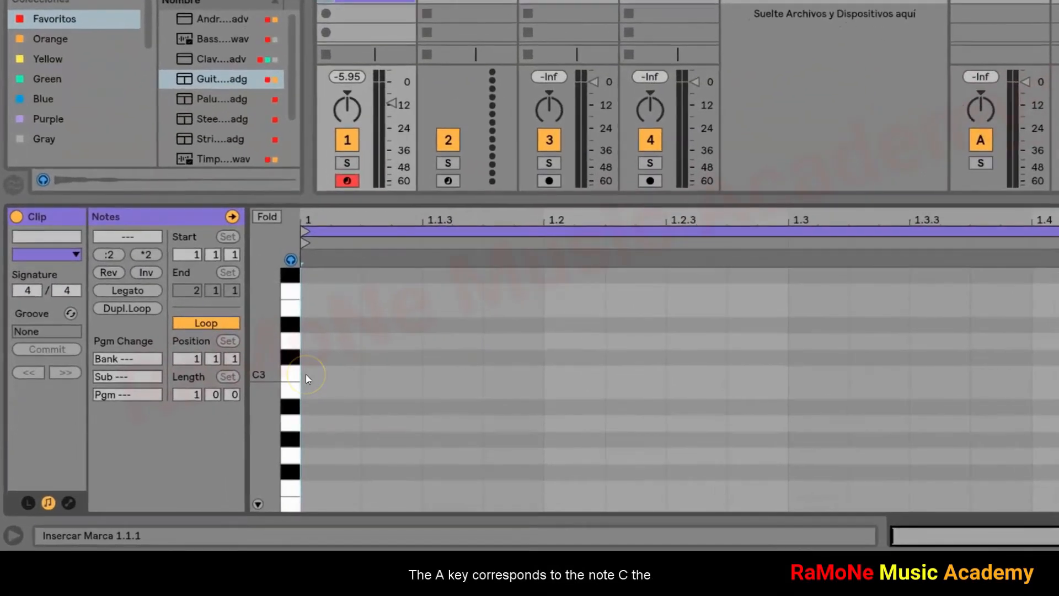
pyautogui.press('a')
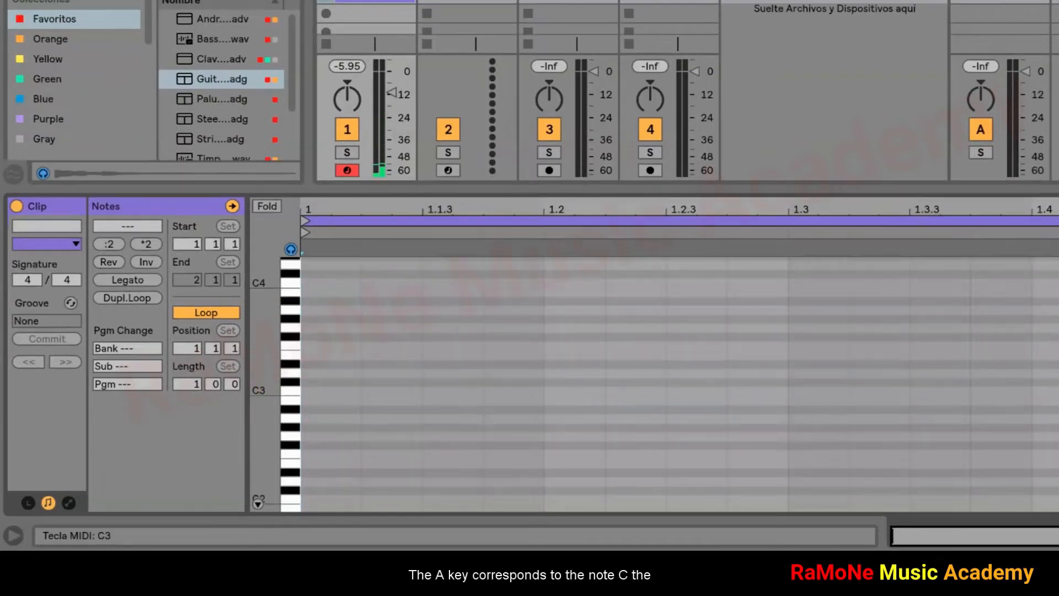
pyautogui.click(294, 373)
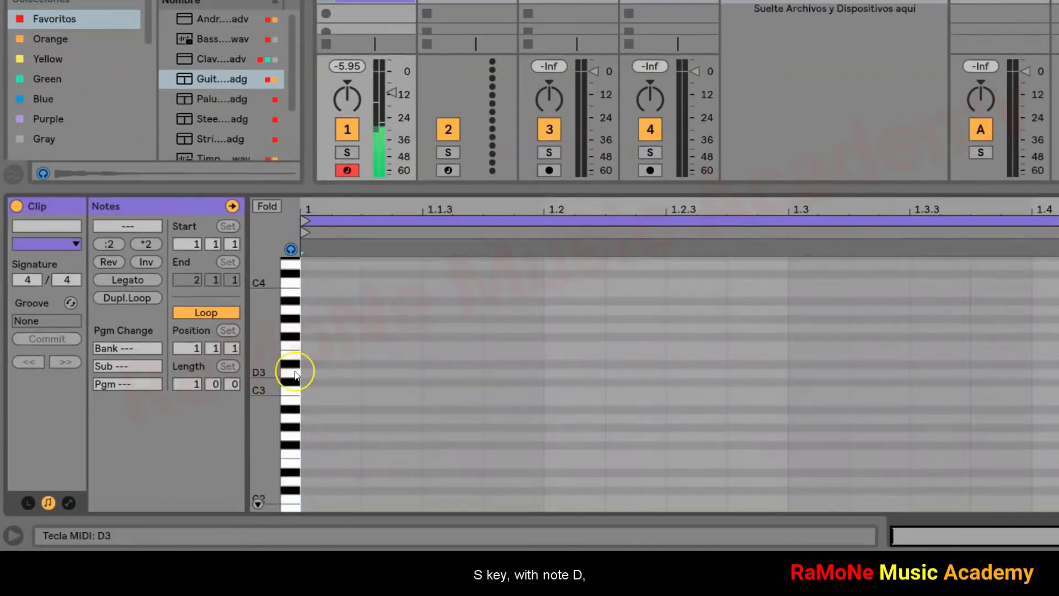
pyautogui.click(296, 358)
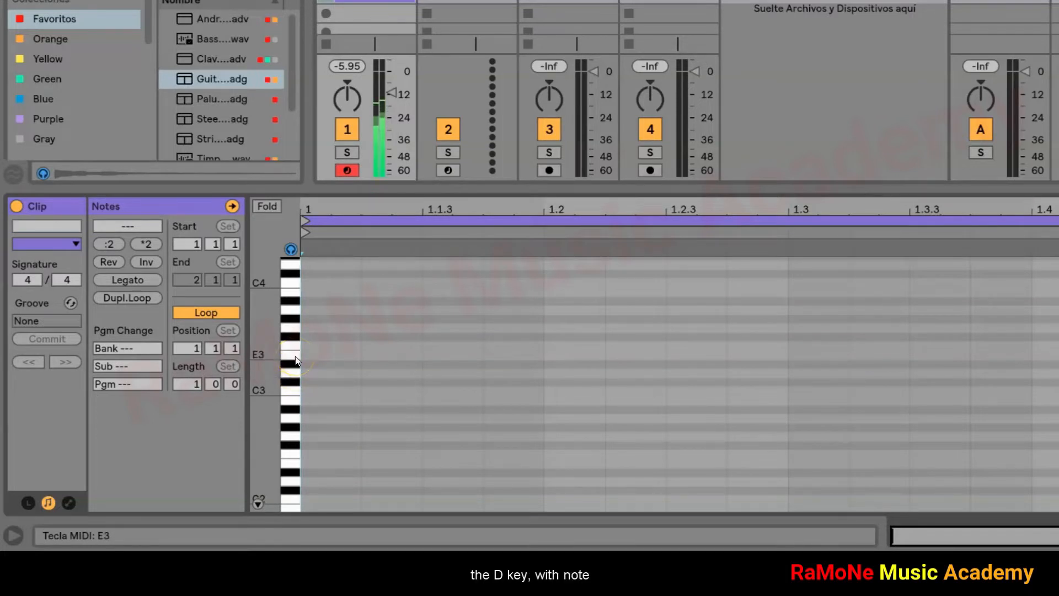
# Step: Sound the rest of the octave on the guitar track, from E3 through F3, G3 and A3 to B3
pyautogui.press('d')
pyautogui.press('d')
pyautogui.press('d')
pyautogui.click(296, 344)
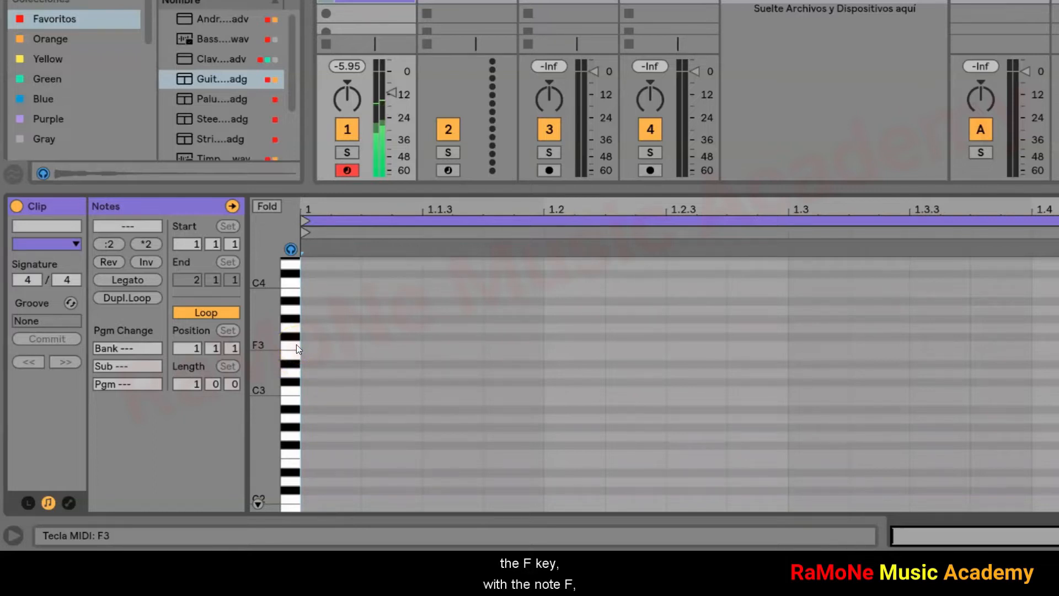
pyautogui.click(297, 334)
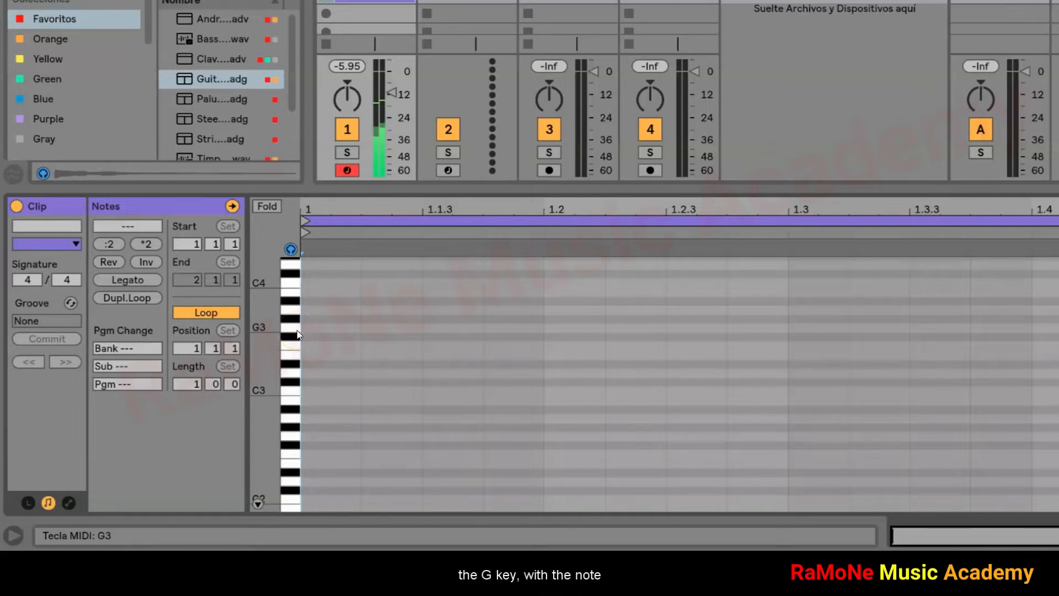
pyautogui.click(292, 312)
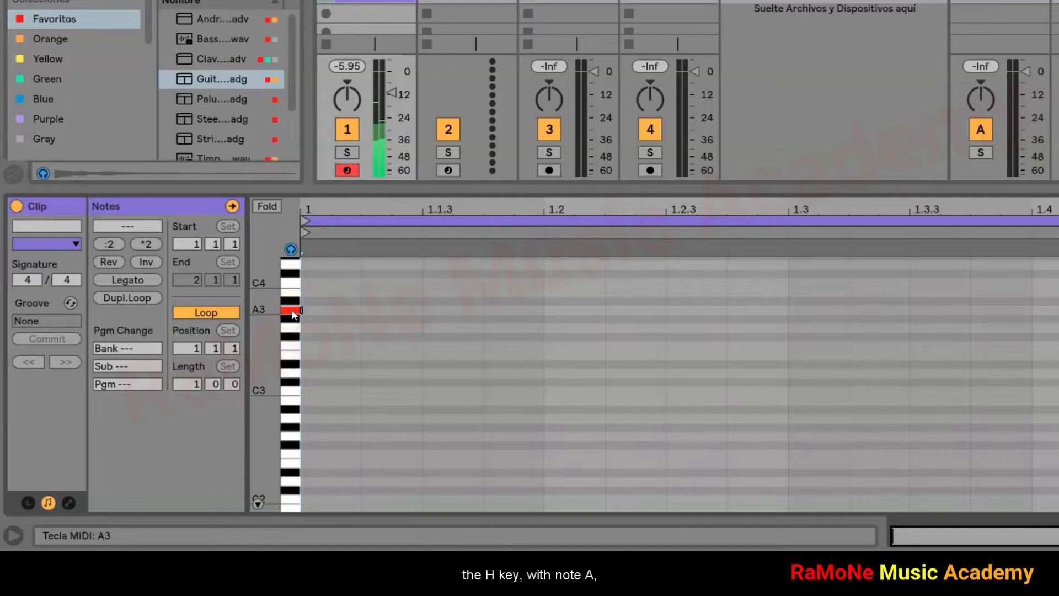
pyautogui.click(295, 285)
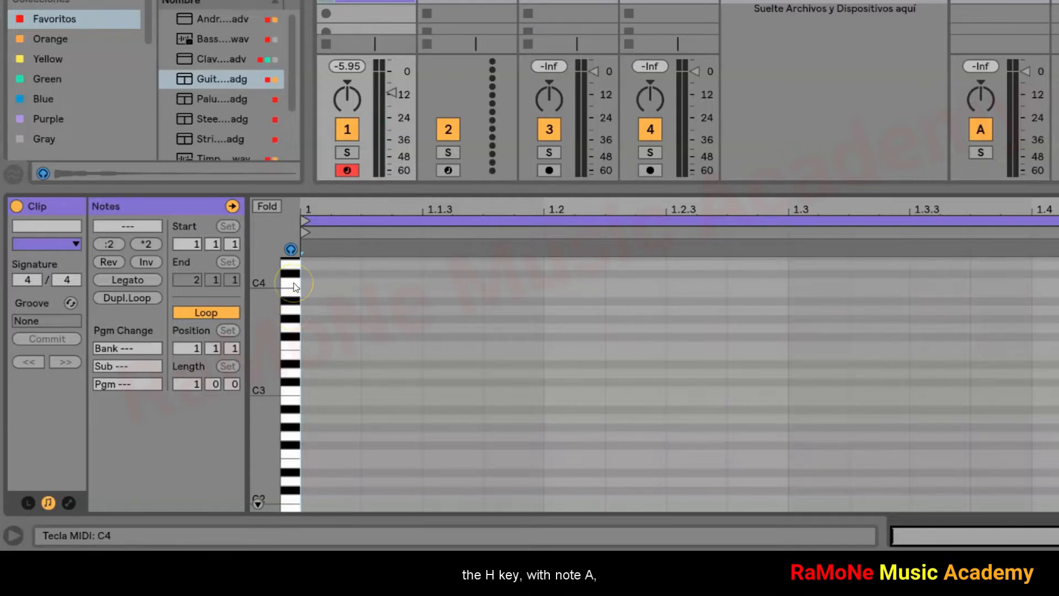
pyautogui.click(295, 290)
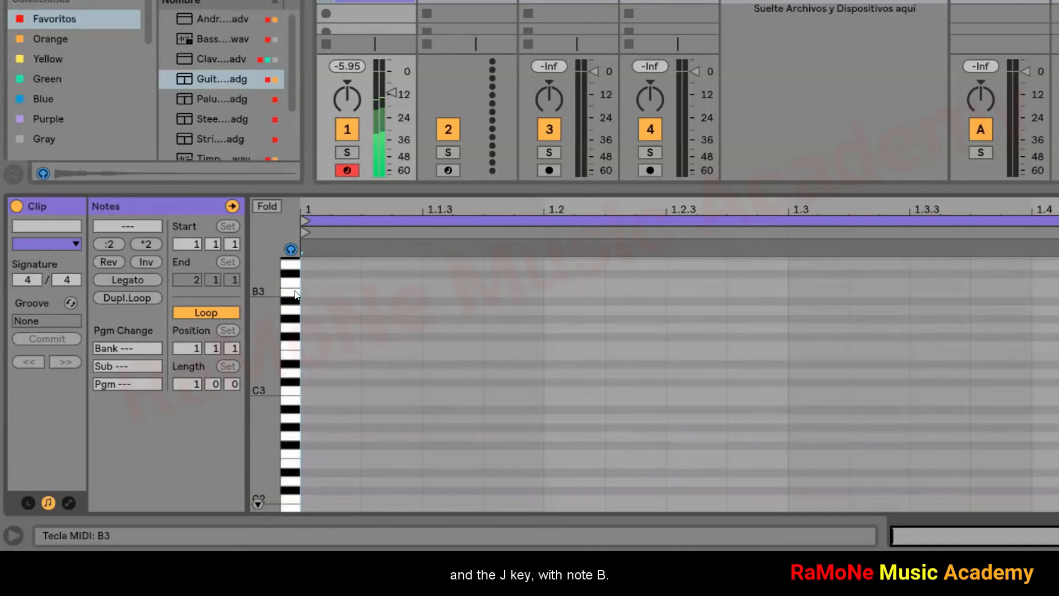
pyautogui.click(293, 275)
pyautogui.click(314, 335)
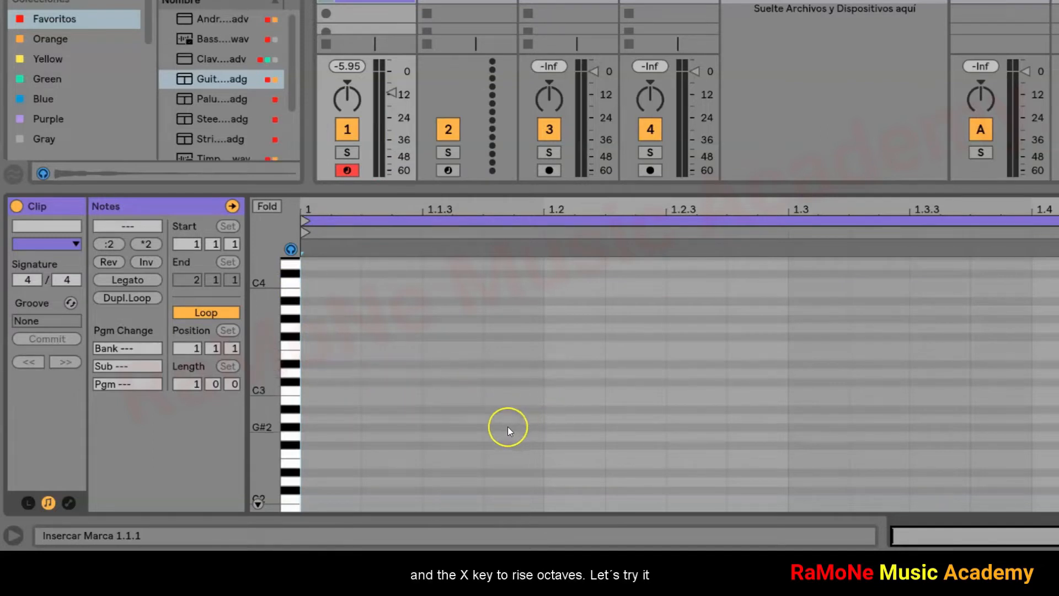
# Step: Play C3 repeatedly from the computer MIDI keyboard
pyautogui.press('a')
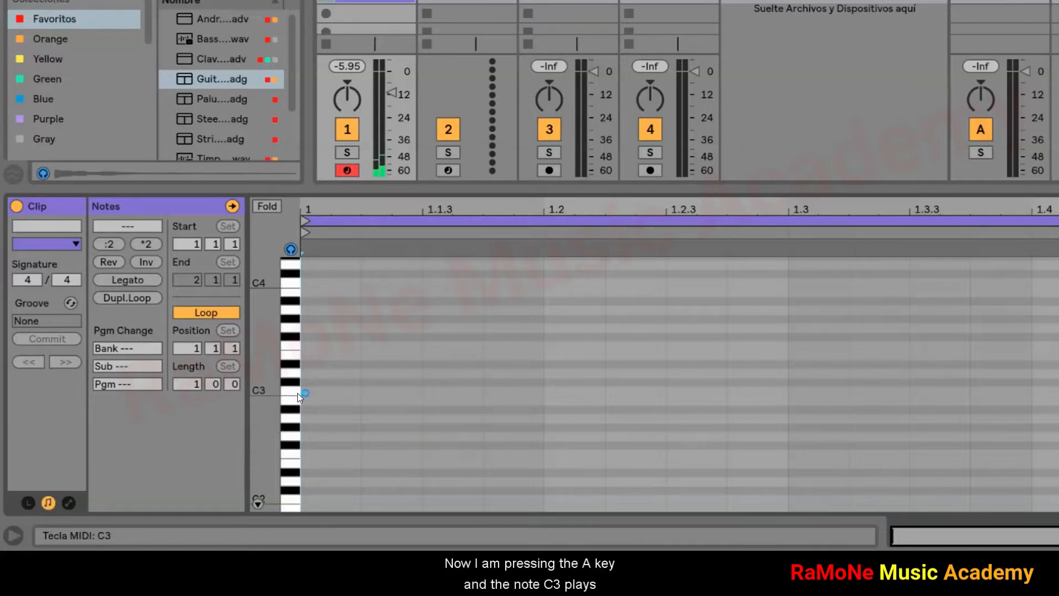
pyautogui.press('a')
pyautogui.press('a')
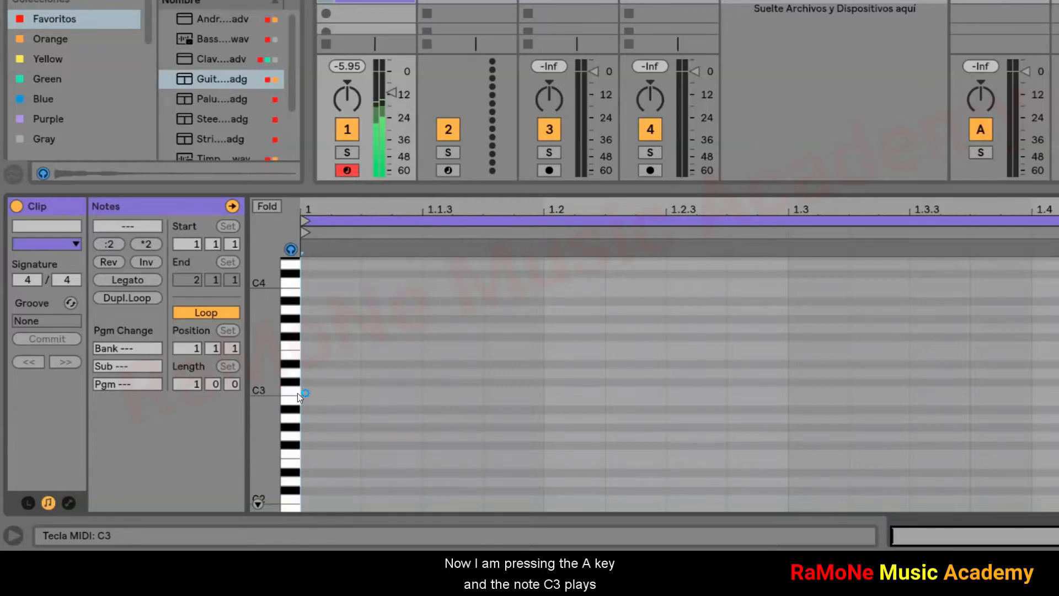
# Step: Lower the computer MIDI keyboard by one octave and play C2 repeatedly
pyautogui.press('z')
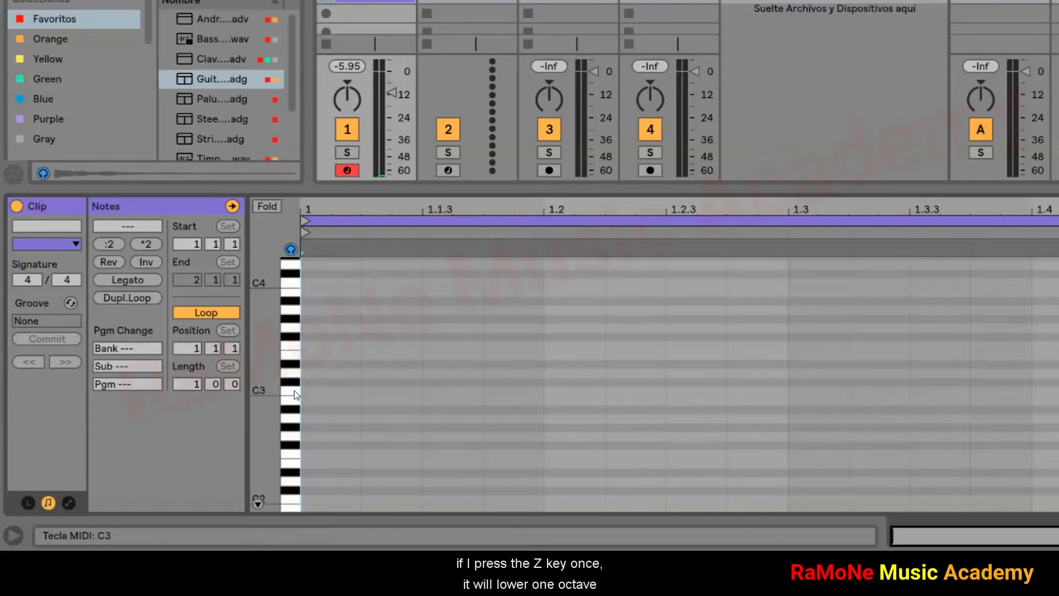
pyautogui.press('a')
pyautogui.press('a')
pyautogui.press('a')
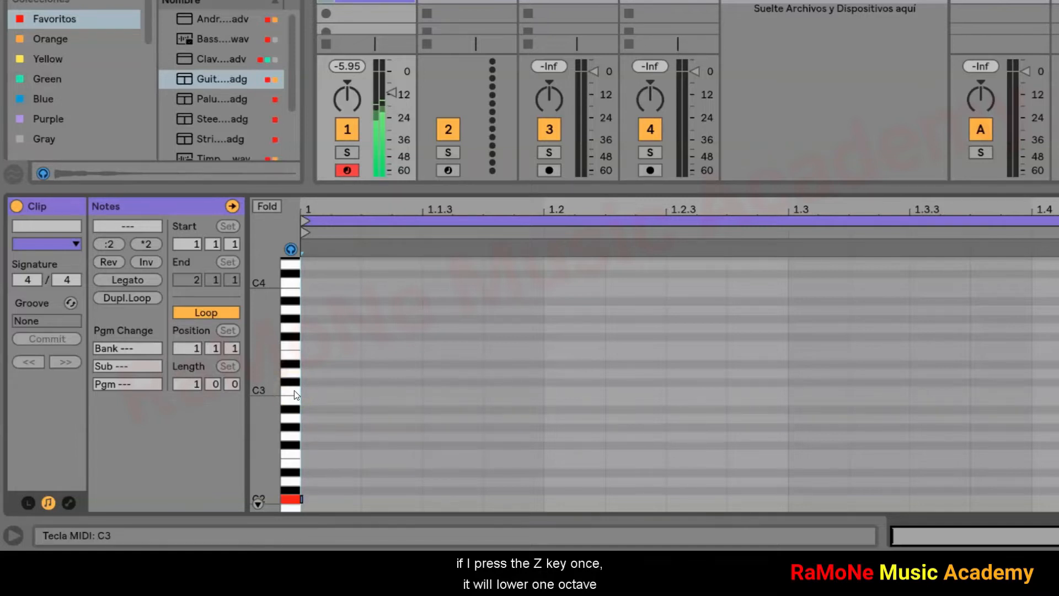
pyautogui.press('a')
pyautogui.press('a')
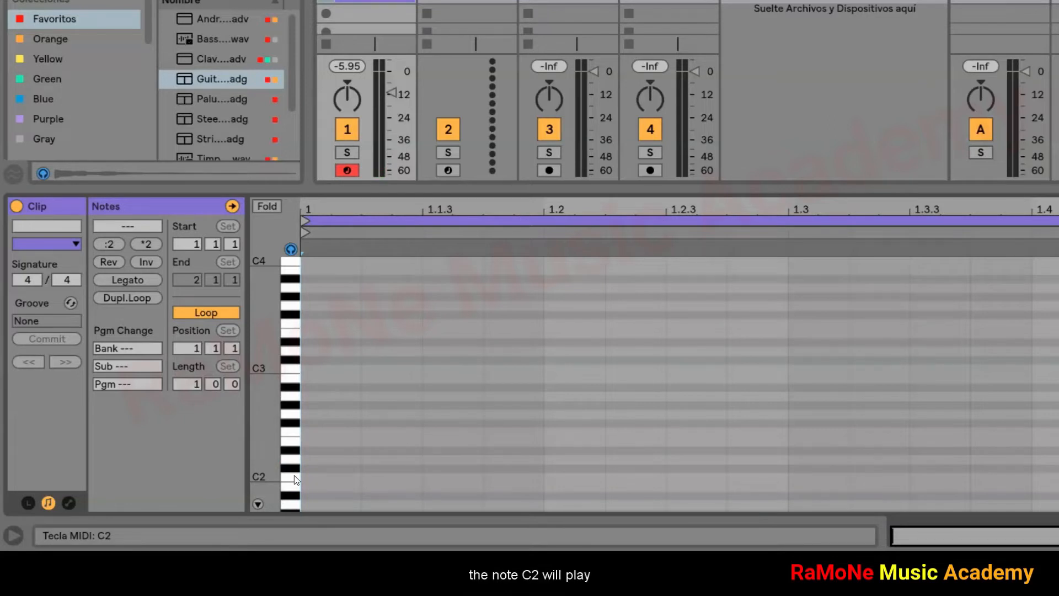
pyautogui.press('a')
pyautogui.press('a')
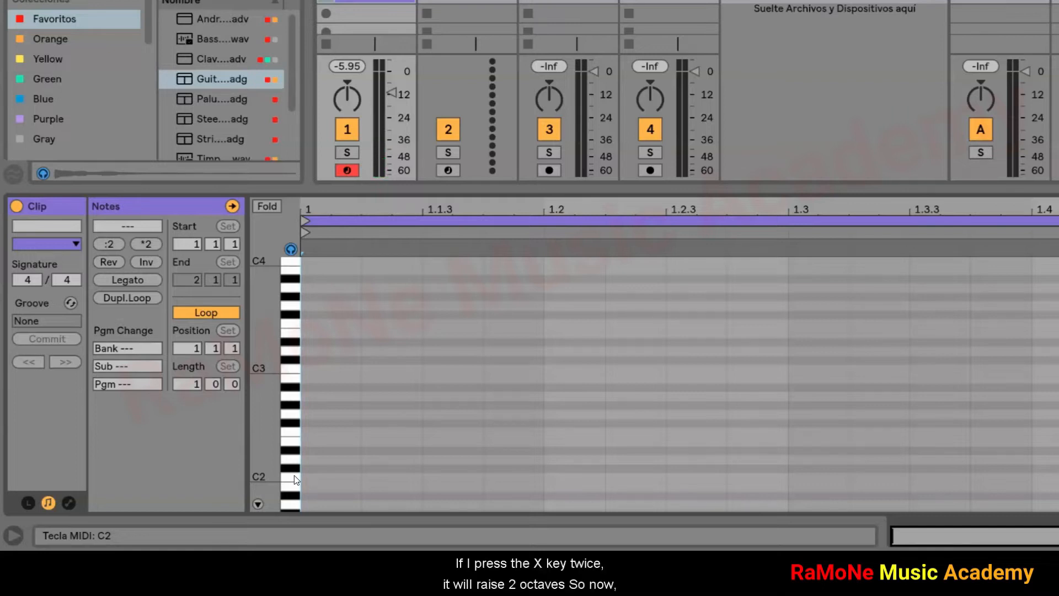
# Step: Raise the computer MIDI keyboard by two octaves and play C4
pyautogui.press('x')
pyautogui.press('x')
pyautogui.press('a')
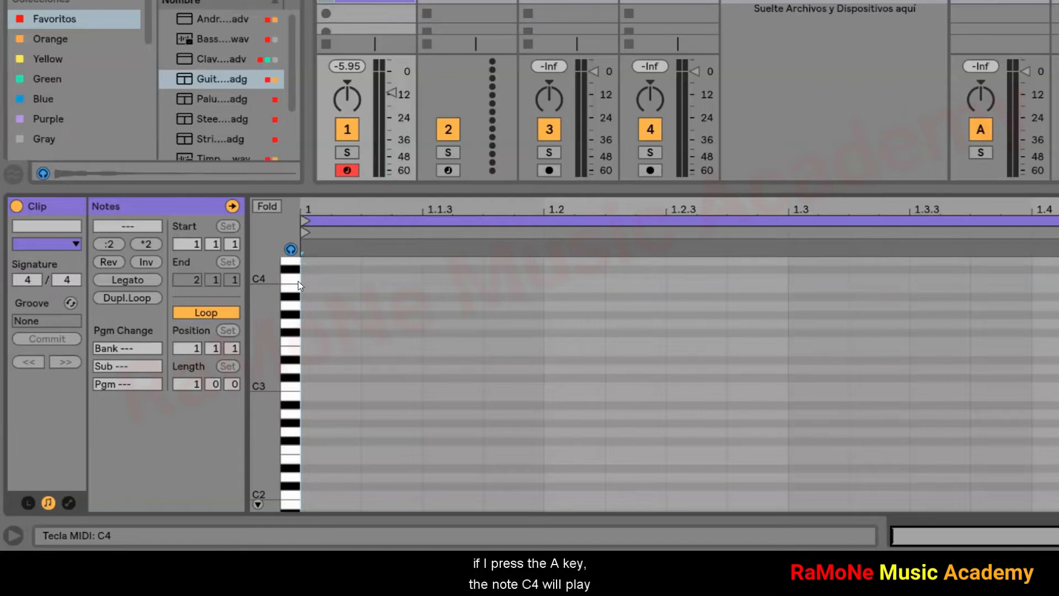
pyautogui.press('a')
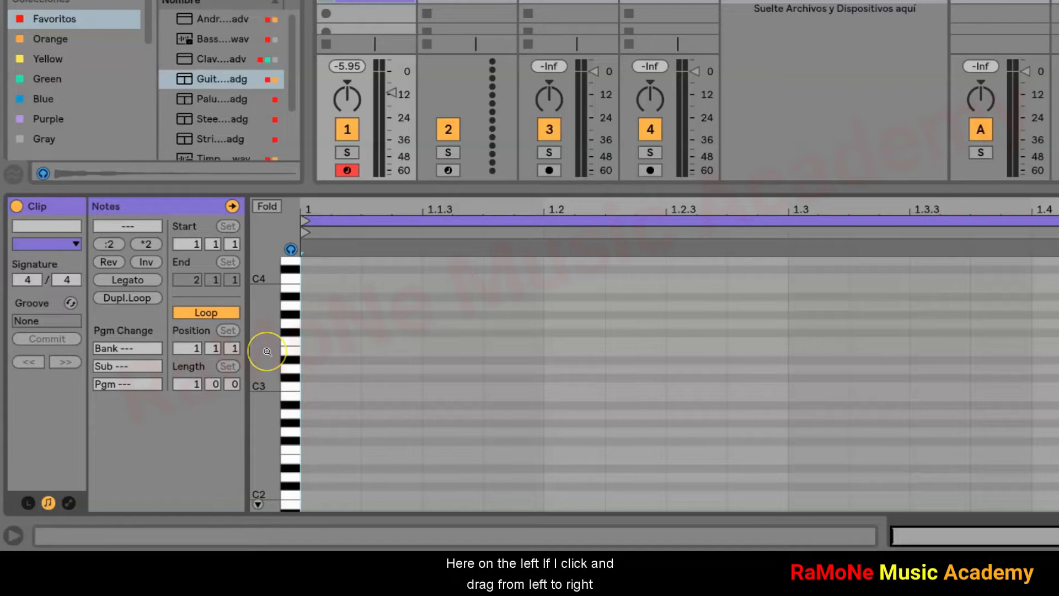
# Step: Zoom the piano roll's key height and its time ruler in and out
pyautogui.moveTo(268, 351)
pyautogui.mouseDown()
pyautogui.moveTo(287, 352)
pyautogui.moveTo(267, 350)
pyautogui.mouseUp()
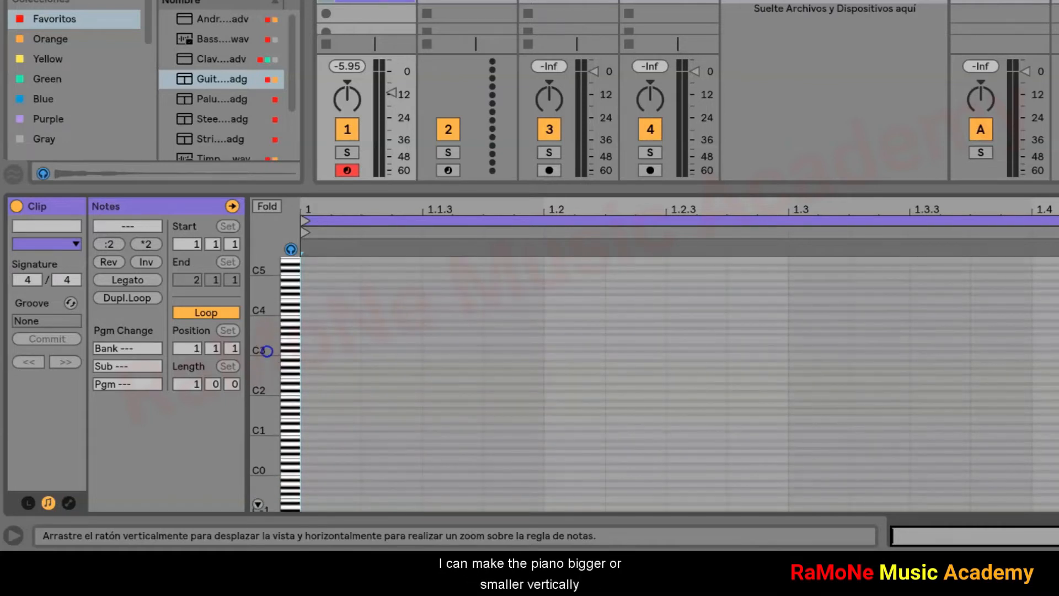
pyautogui.moveTo(267, 351); pyautogui.dragTo(331, 323)
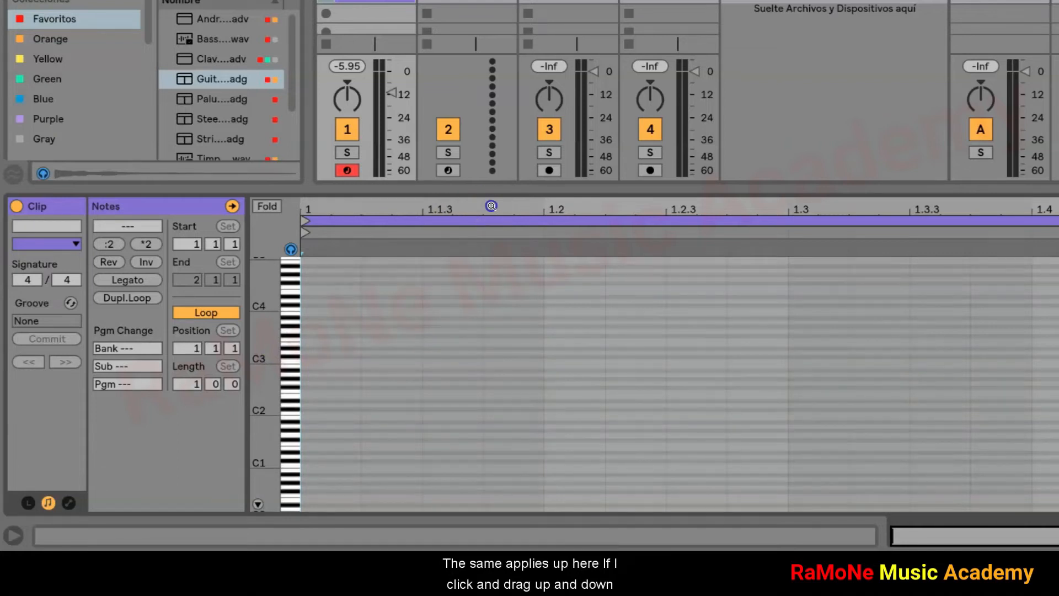
pyautogui.moveTo(491, 205); pyautogui.dragTo(490, 208)
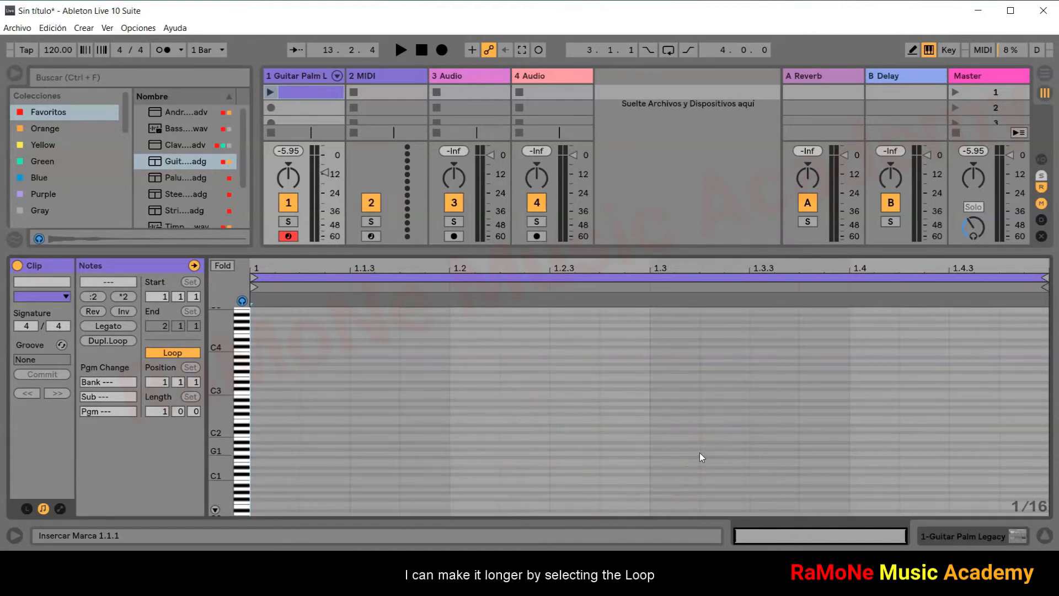
# Step: Duplicate the clip's loop twice to extend the clip to four bars
pyautogui.rightClick(546, 276)
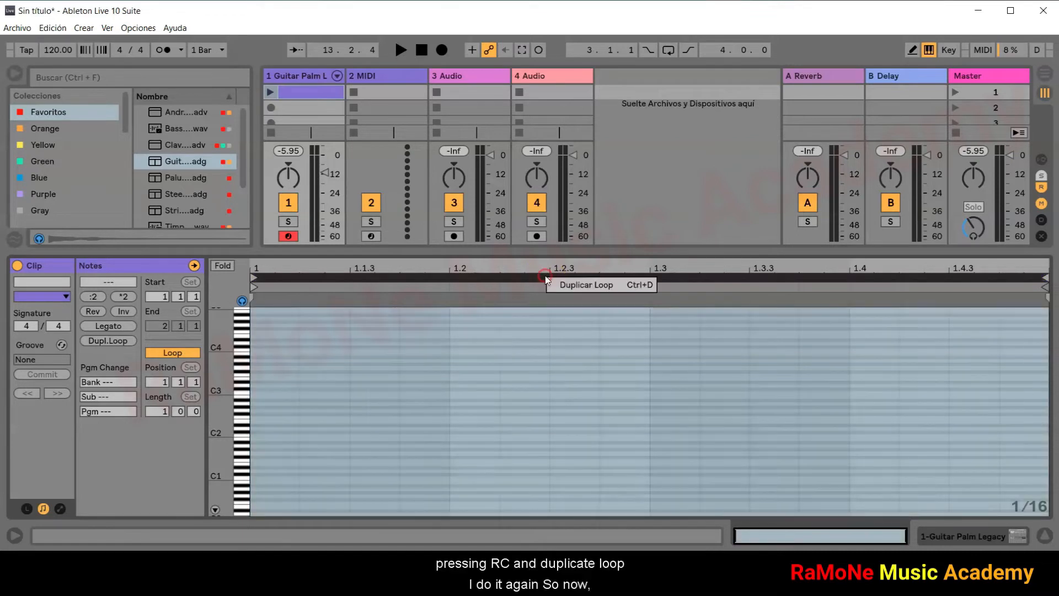
pyautogui.click(566, 286)
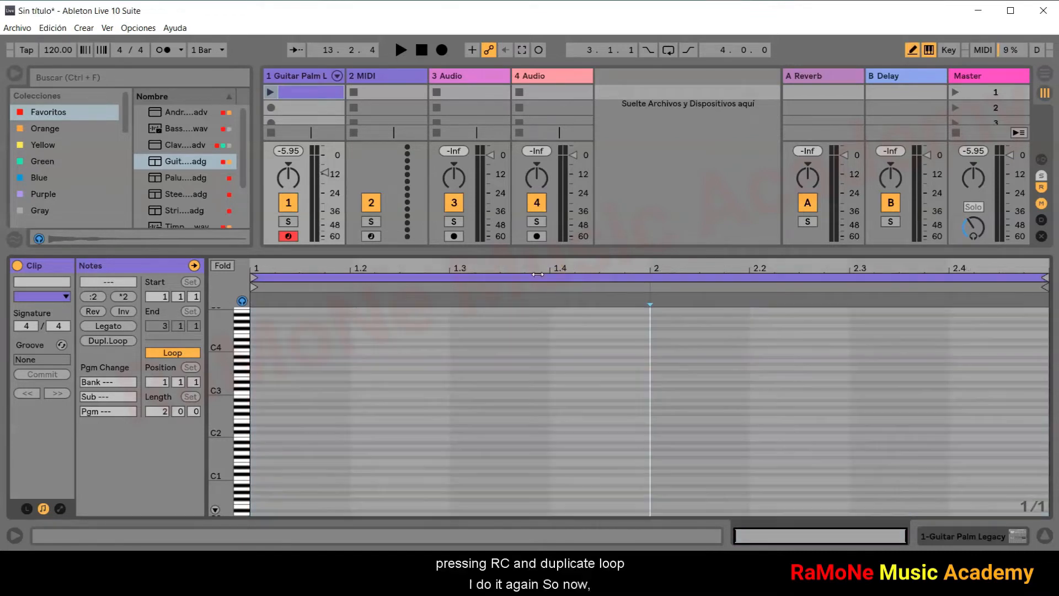
pyautogui.rightClick(539, 279)
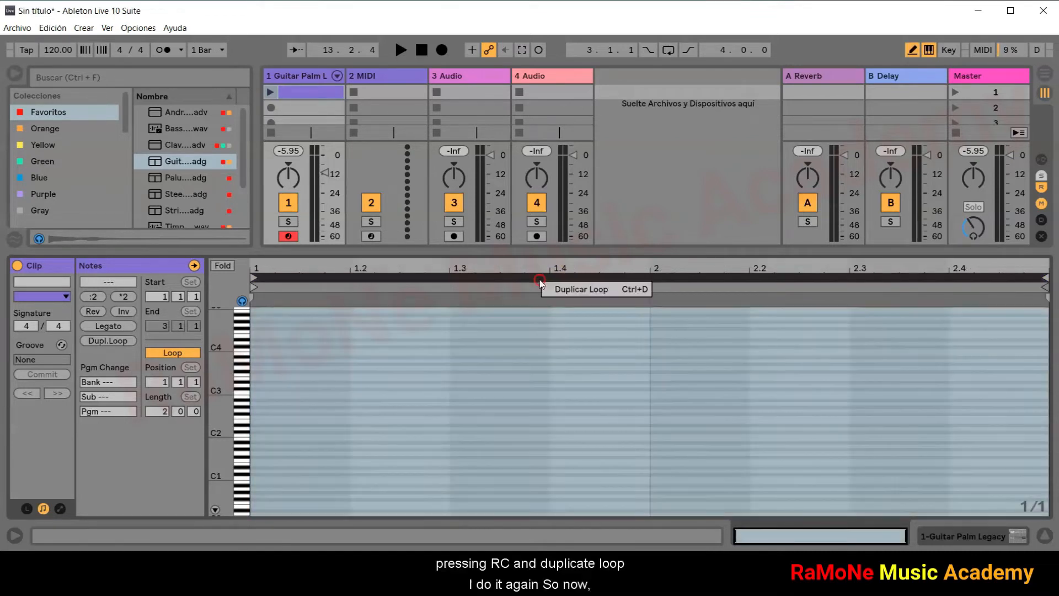
pyautogui.click(569, 292)
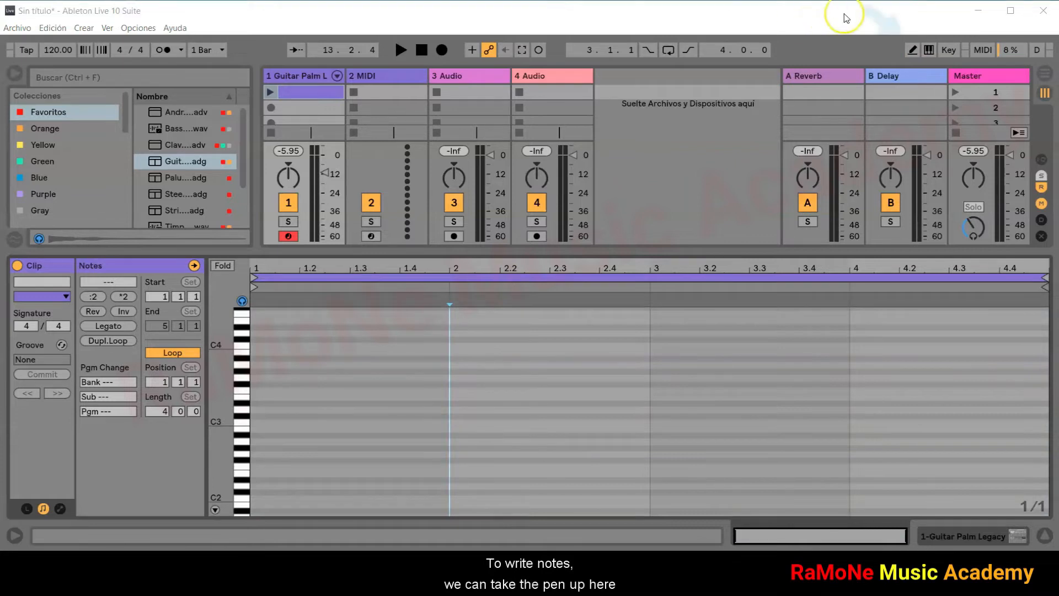
# Step: Turn on Draw Mode and draw a one-bar F3 note at bar 2 using a fixed grid of 1 Bar
pyautogui.click(912, 50)
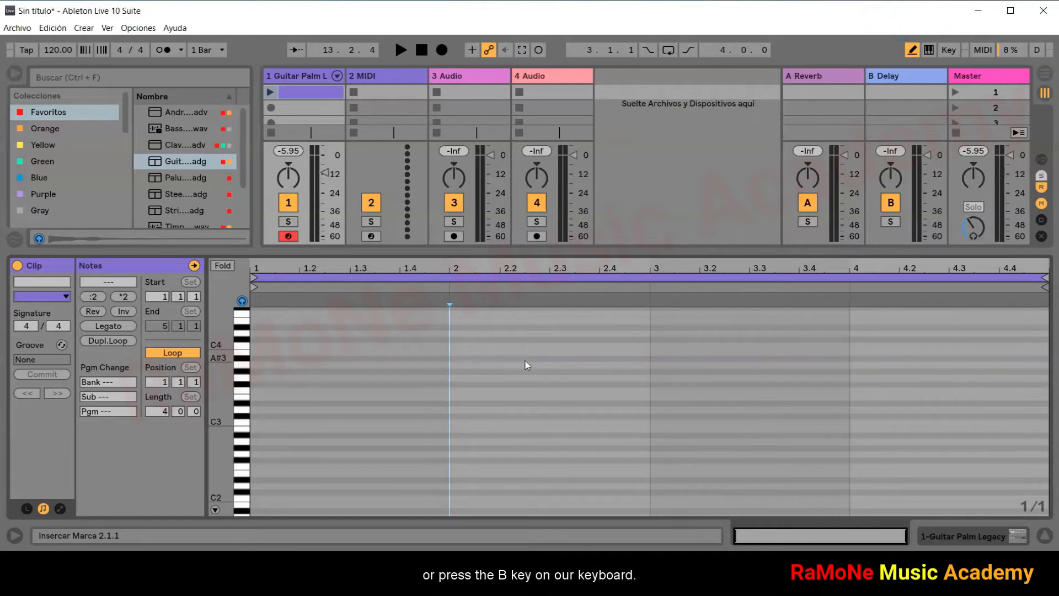
pyautogui.press('b')
pyautogui.press('b')
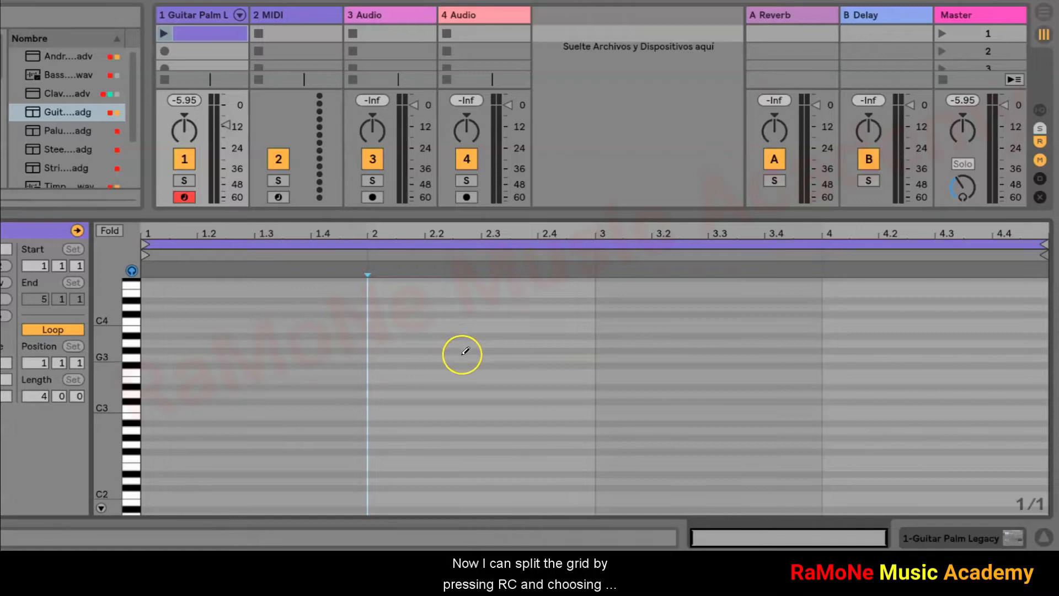
pyautogui.rightClick(464, 353)
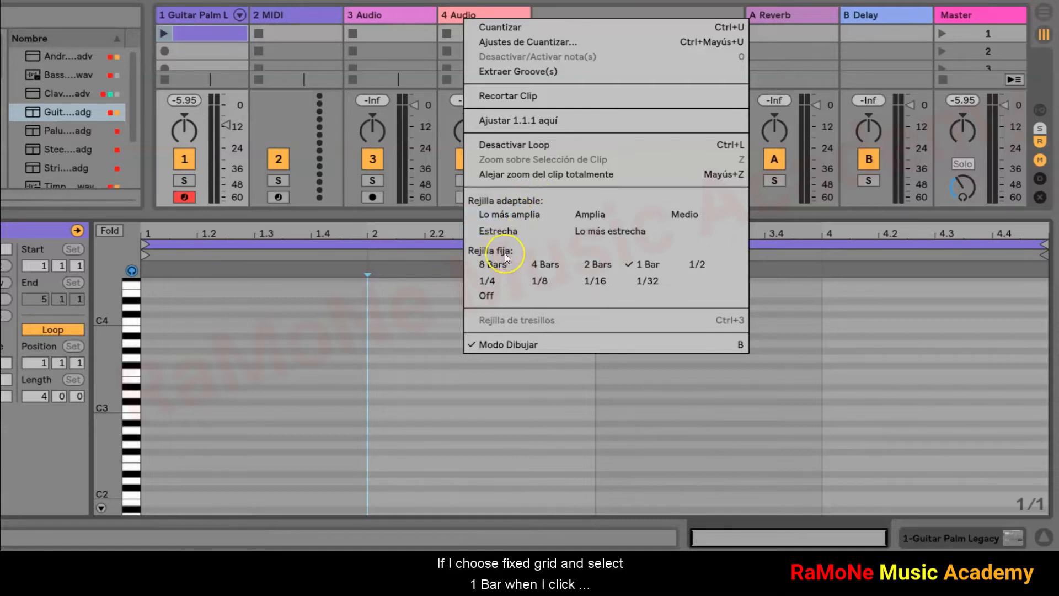
pyautogui.click(637, 263)
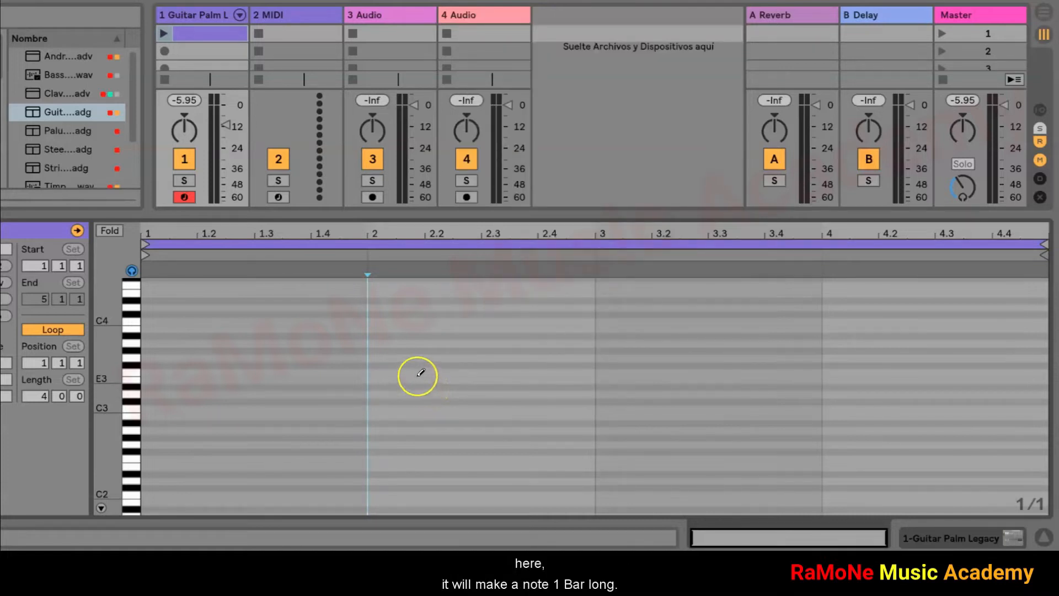
pyautogui.click(417, 371)
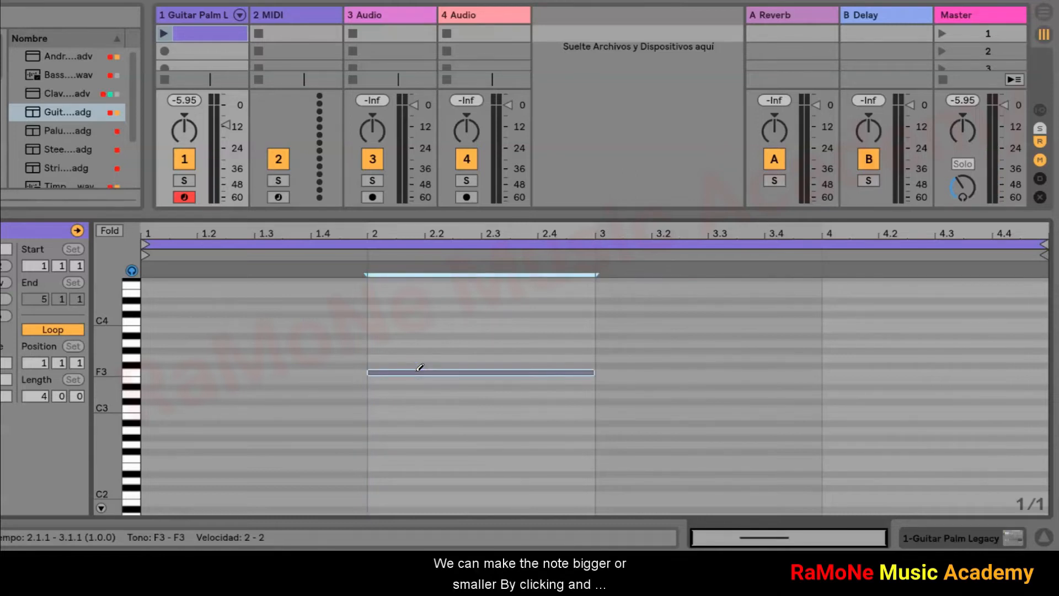
pyautogui.moveTo(594, 373)
pyautogui.mouseDown()
pyautogui.moveTo(494, 378)
pyautogui.moveTo(608, 371)
pyautogui.moveTo(598, 378)
pyautogui.mouseUp()
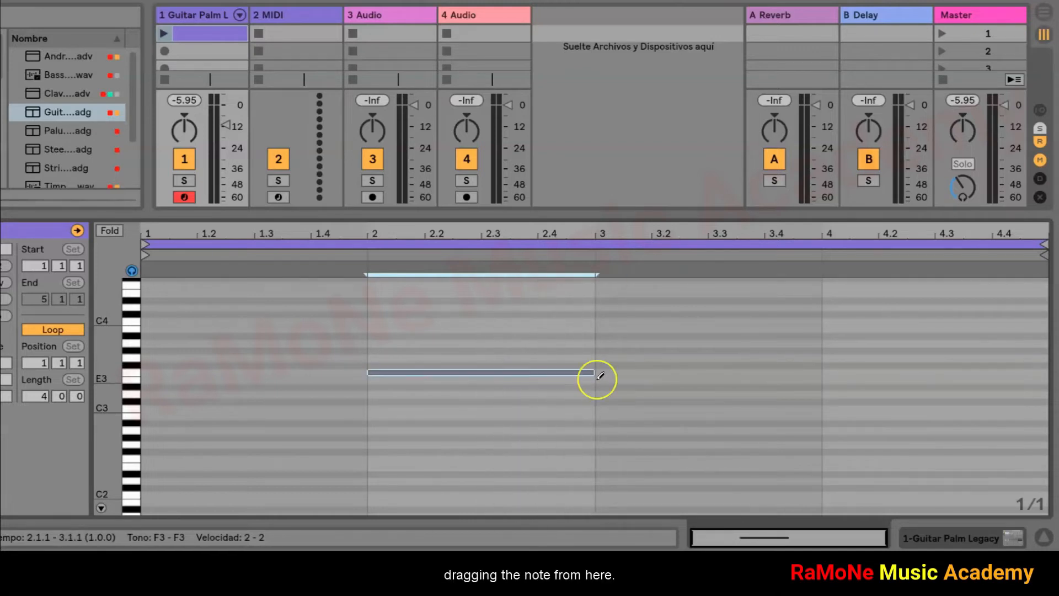
# Step: Set the fixed grid to 1/4 and draw an A3 note of that length at the start of bar 2
pyautogui.rightClick(628, 370)
pyautogui.click(654, 296)
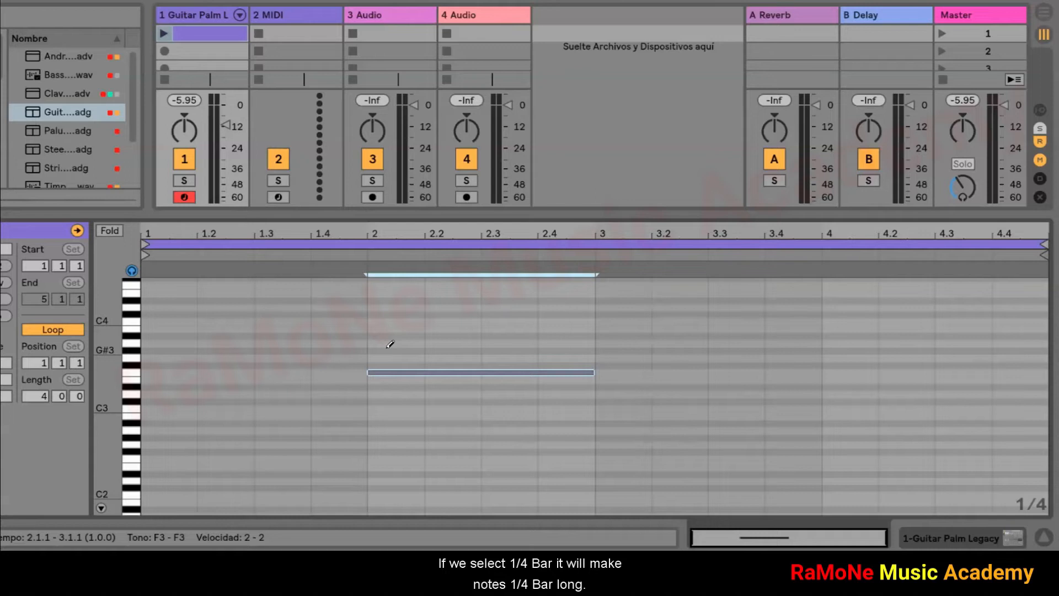
pyautogui.click(390, 344)
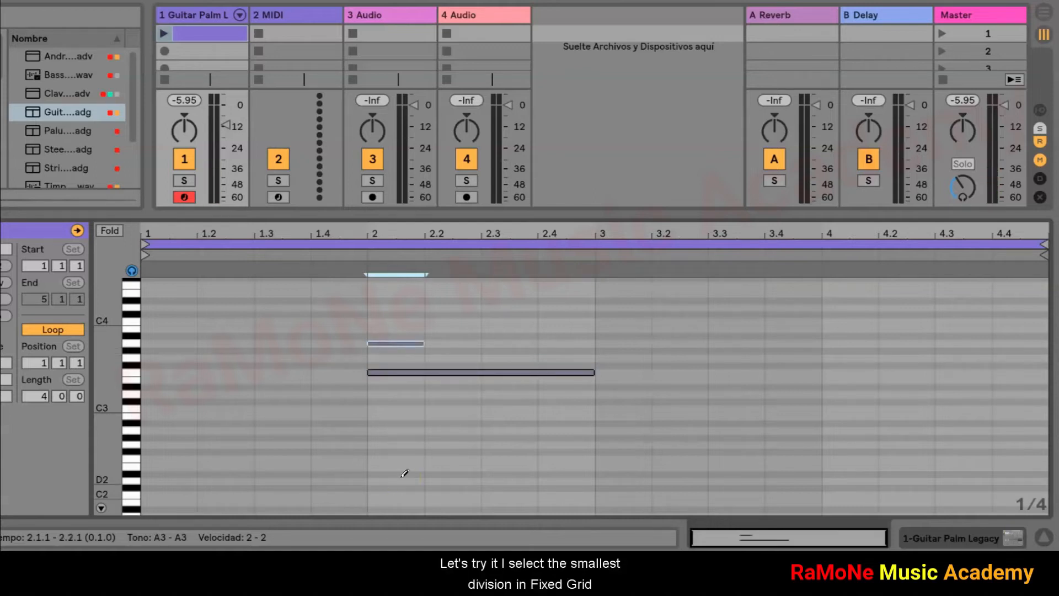
# Step: Set the fixed grid to 1/32 and draw a C4 note of that length at the start of bar 2
pyautogui.rightClick(442, 316)
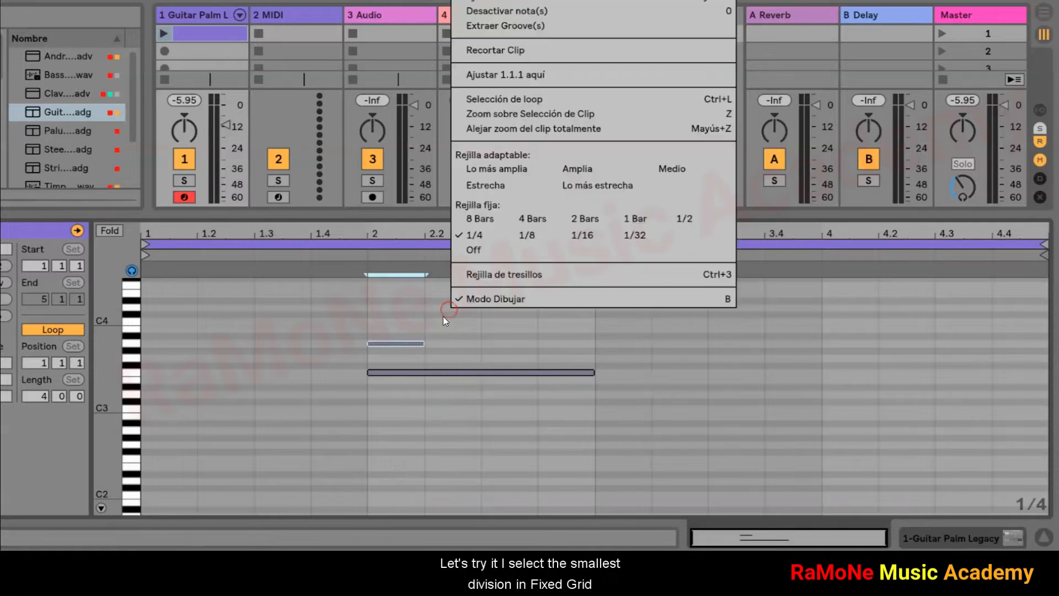
pyautogui.click(641, 234)
pyautogui.click(371, 321)
pyautogui.moveTo(368, 231); pyautogui.dragTo(368, 237)
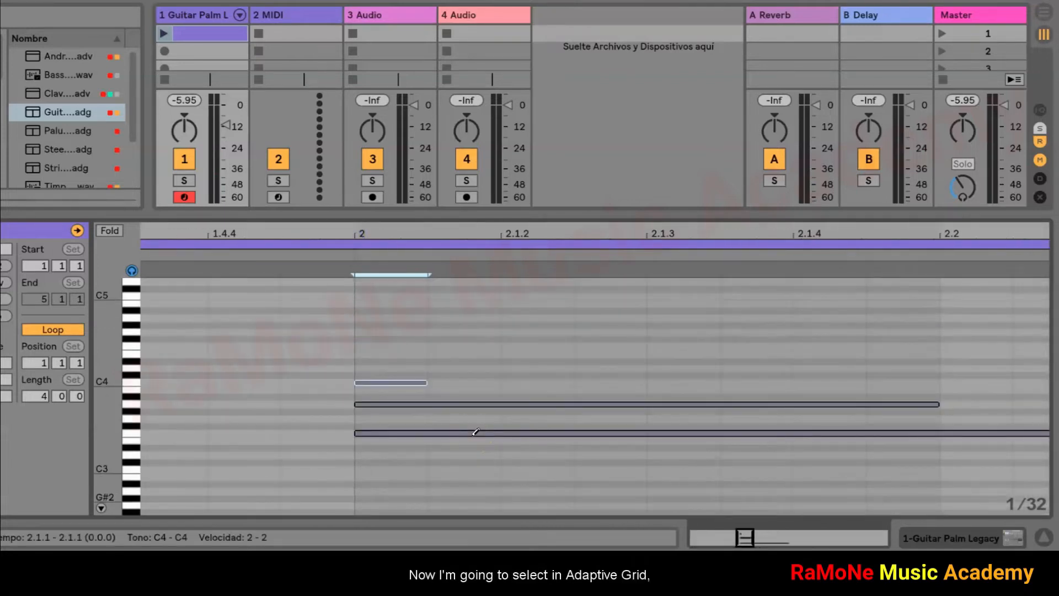
# Step: Set the adaptive grid to Narrow and draw a few very short notes above C4 at the start of bar 2
pyautogui.rightClick(473, 387)
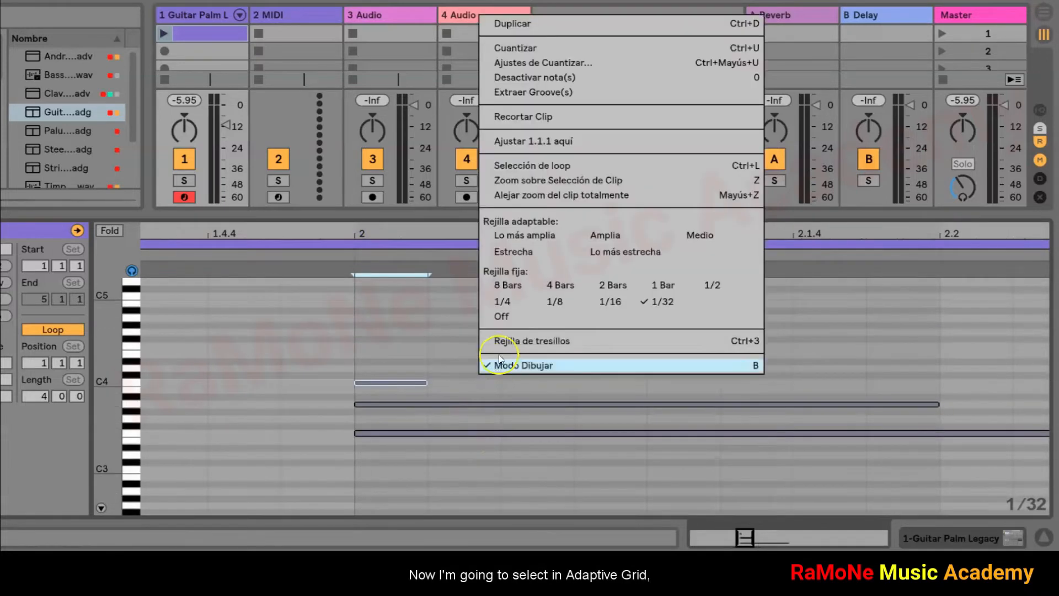
pyautogui.click(523, 257)
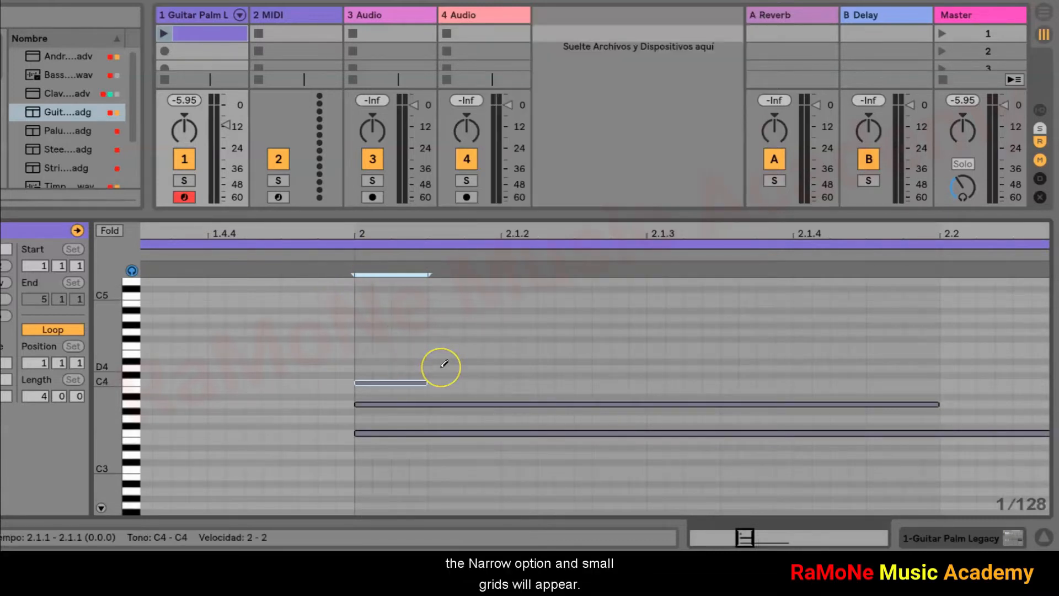
pyautogui.moveTo(371, 230); pyautogui.dragTo(371, 245)
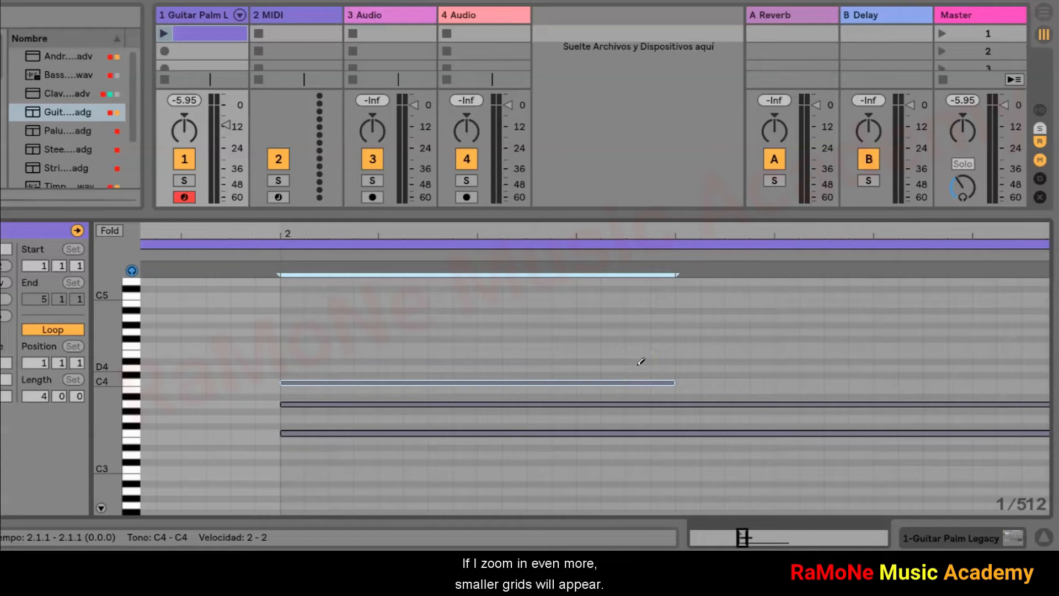
pyautogui.moveTo(315, 229)
pyautogui.mouseDown()
pyautogui.moveTo(315, 243)
pyautogui.moveTo(318, 229)
pyautogui.mouseUp()
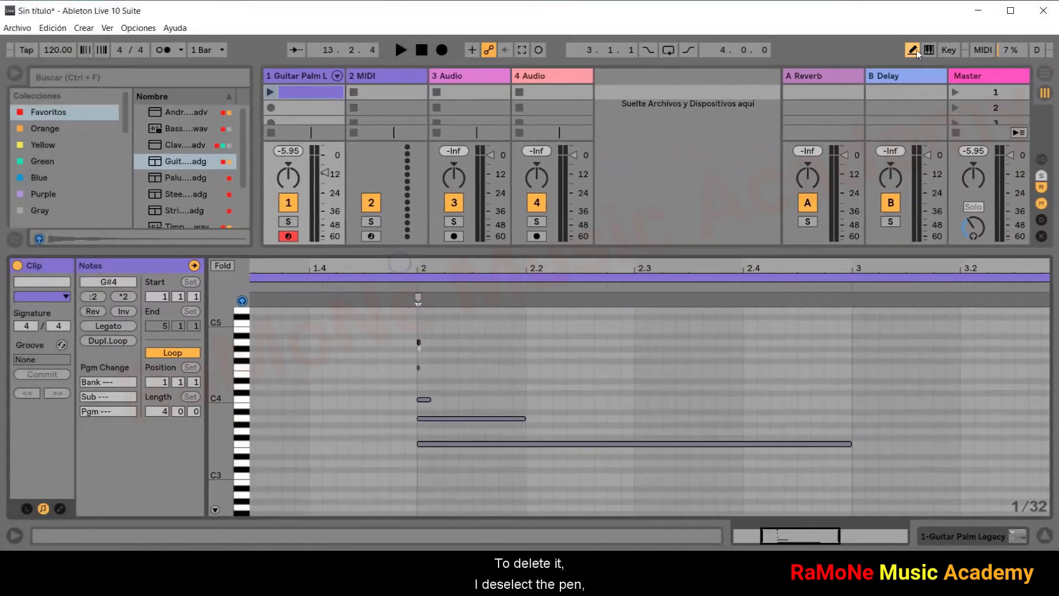
# Step: Turn off Draw Mode, then select and delete all the notes in the clip
pyautogui.click(914, 51)
pyautogui.moveTo(362, 325)
pyautogui.mouseDown()
pyautogui.moveTo(530, 463)
pyautogui.moveTo(879, 491)
pyautogui.moveTo(922, 470)
pyautogui.mouseUp()
pyautogui.press('Delete')
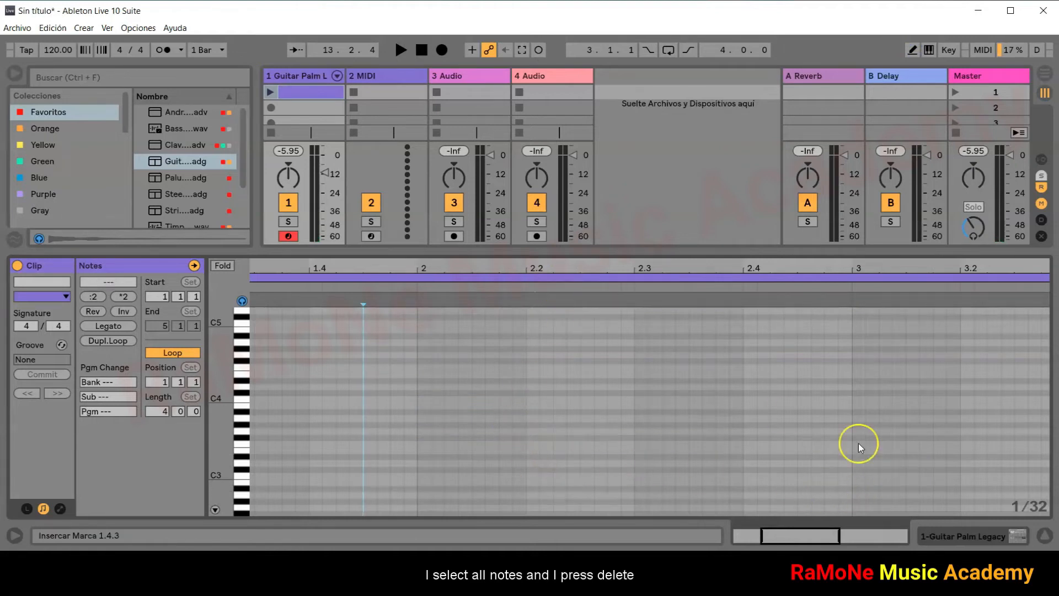
# Step: Set the fixed grid to 1/4 and turn on Draw Mode for the whole four-bar clip
pyautogui.moveTo(886, 536); pyautogui.dragTo(896, 505)
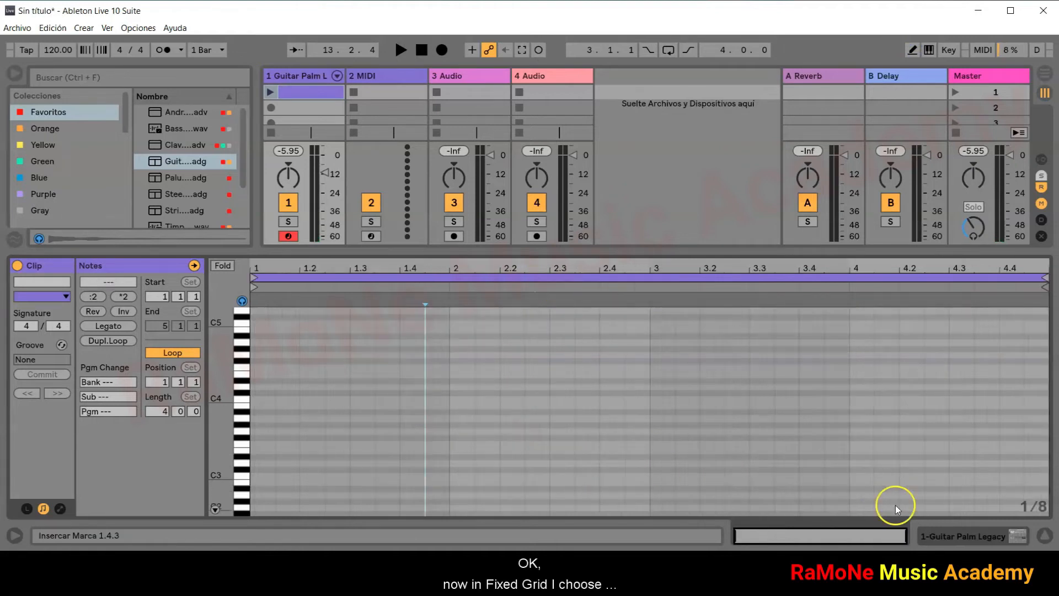
pyautogui.rightClick(562, 368)
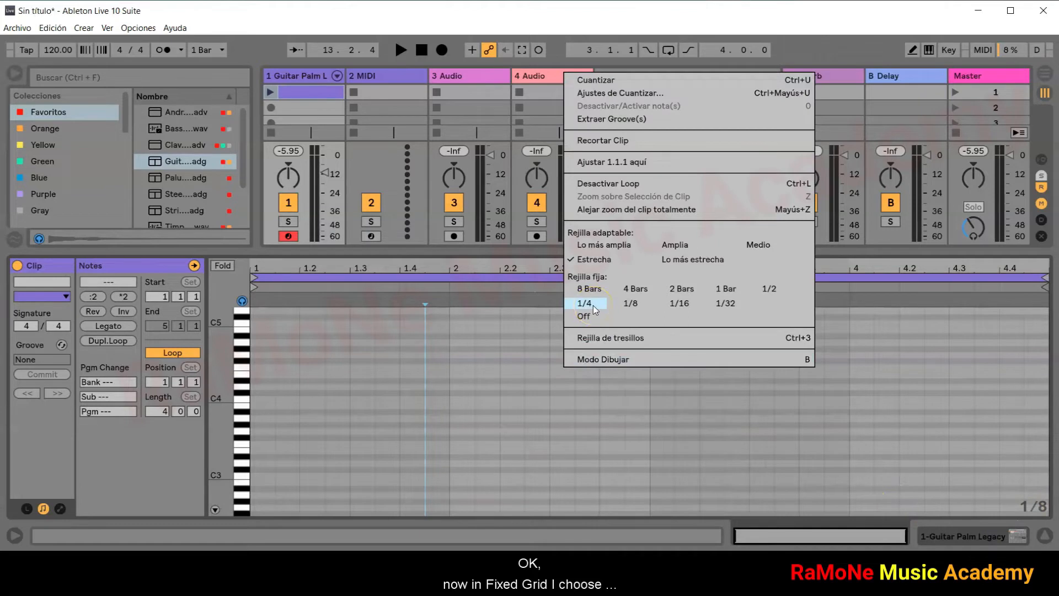
pyautogui.click(594, 306)
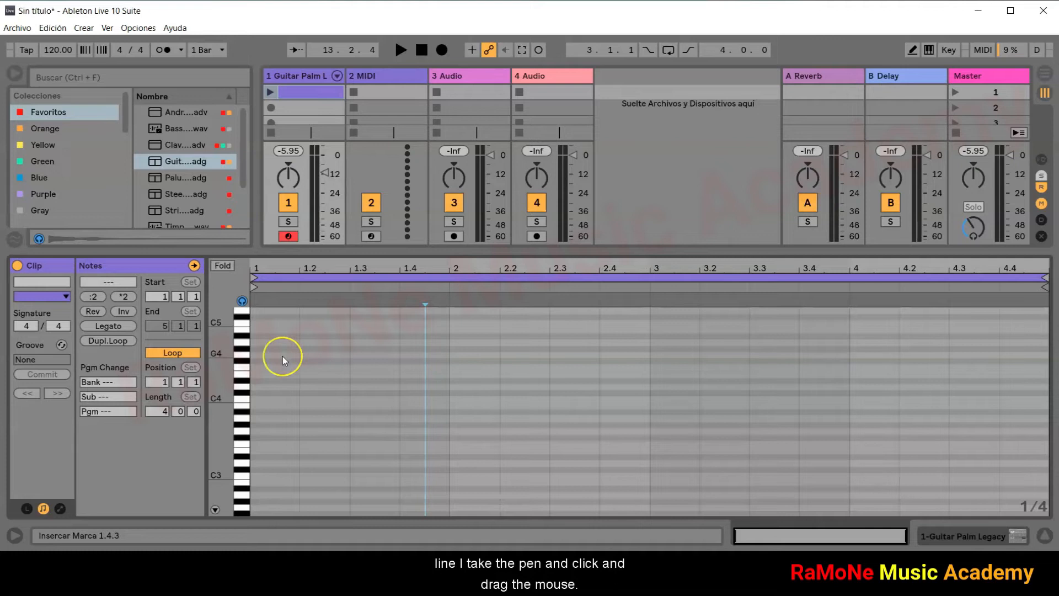
pyautogui.click(913, 51)
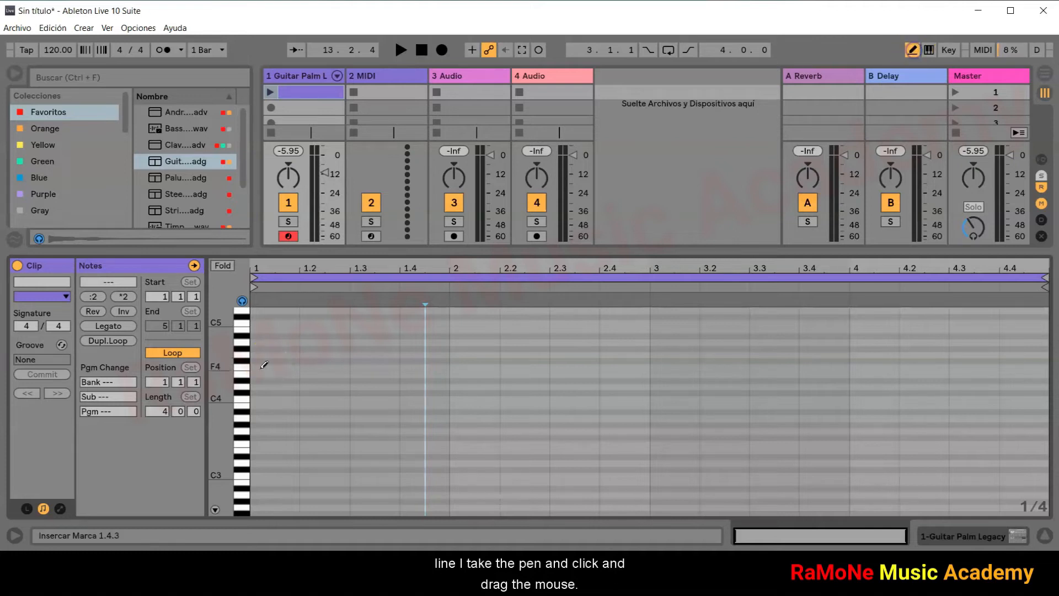
# Step: Draw a continuous row of 1/4 notes on F4 across the clip and erase the row again
pyautogui.moveTo(264, 366)
pyautogui.mouseDown()
pyautogui.moveTo(320, 378)
pyautogui.moveTo(1040, 383)
pyautogui.mouseUp()
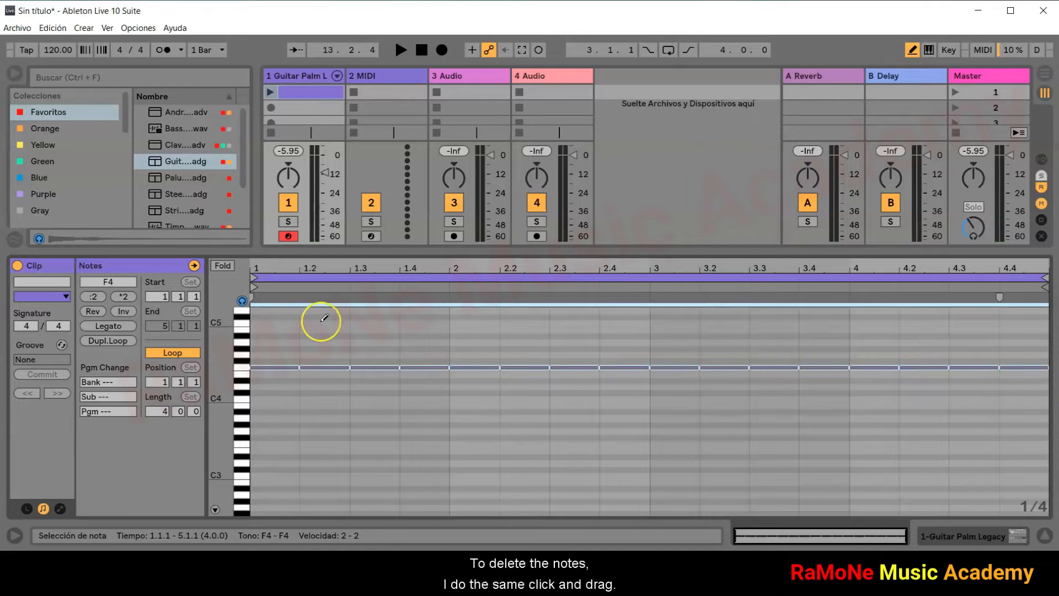
pyautogui.moveTo(262, 367)
pyautogui.mouseDown()
pyautogui.moveTo(572, 369)
pyautogui.moveTo(1022, 398)
pyautogui.mouseUp()
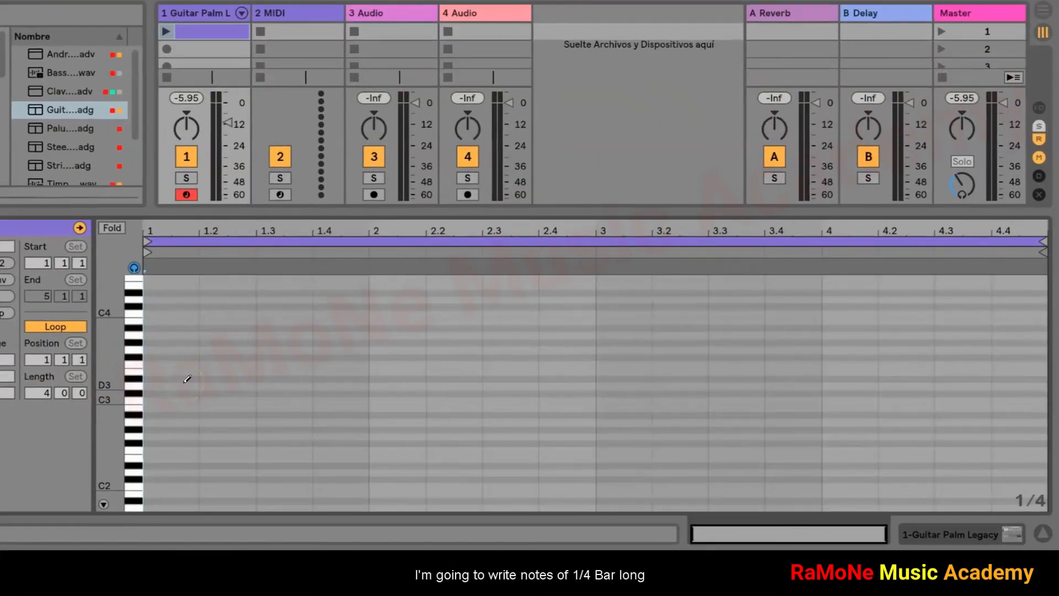
# Step: Draw a continuous row of 1/4 notes on C3 across all four bars
pyautogui.click(135, 402)
pyautogui.moveTo(145, 401)
pyautogui.mouseDown()
pyautogui.moveTo(567, 395)
pyautogui.moveTo(1030, 431)
pyautogui.mouseUp()
# Step: Set the fixed grid to 1/8 and draw a continuous row of F3 notes across all four bars
pyautogui.scroll(-2, 1031, 431)
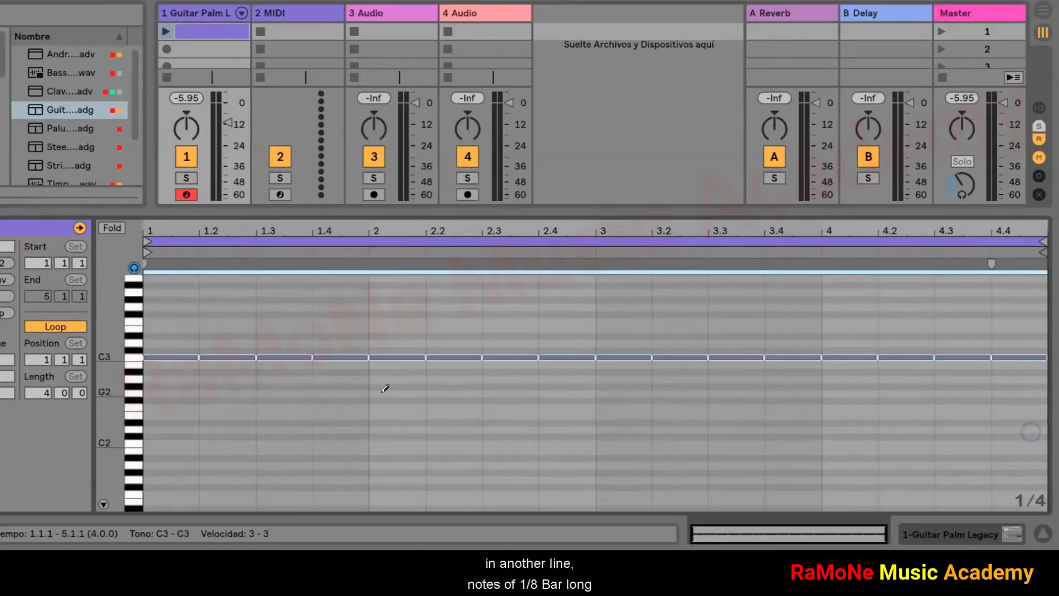
pyautogui.rightClick(379, 407)
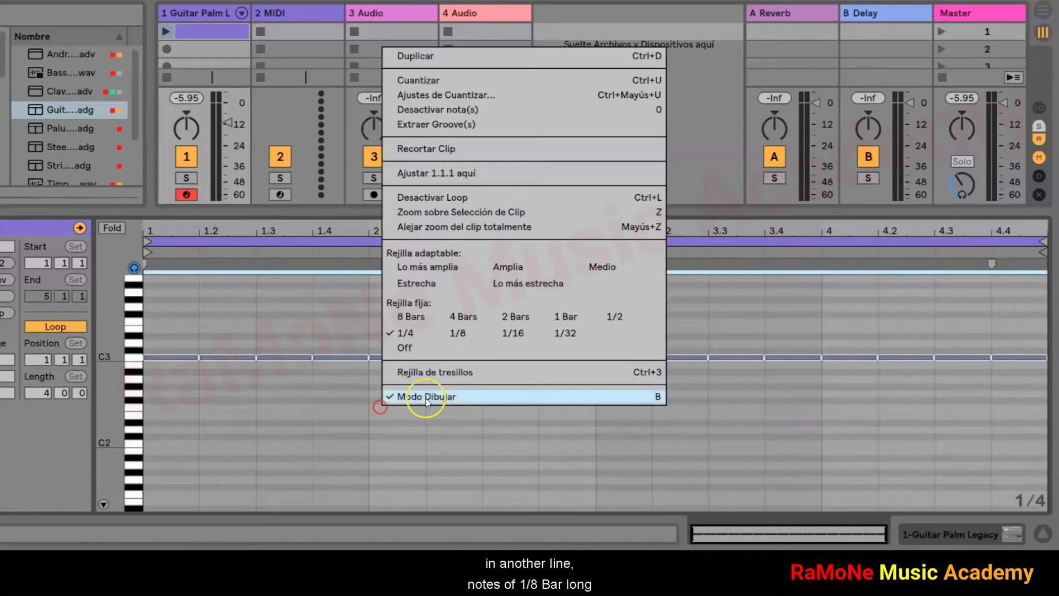
pyautogui.click(467, 343)
pyautogui.moveTo(146, 321); pyautogui.dragTo(1028, 322)
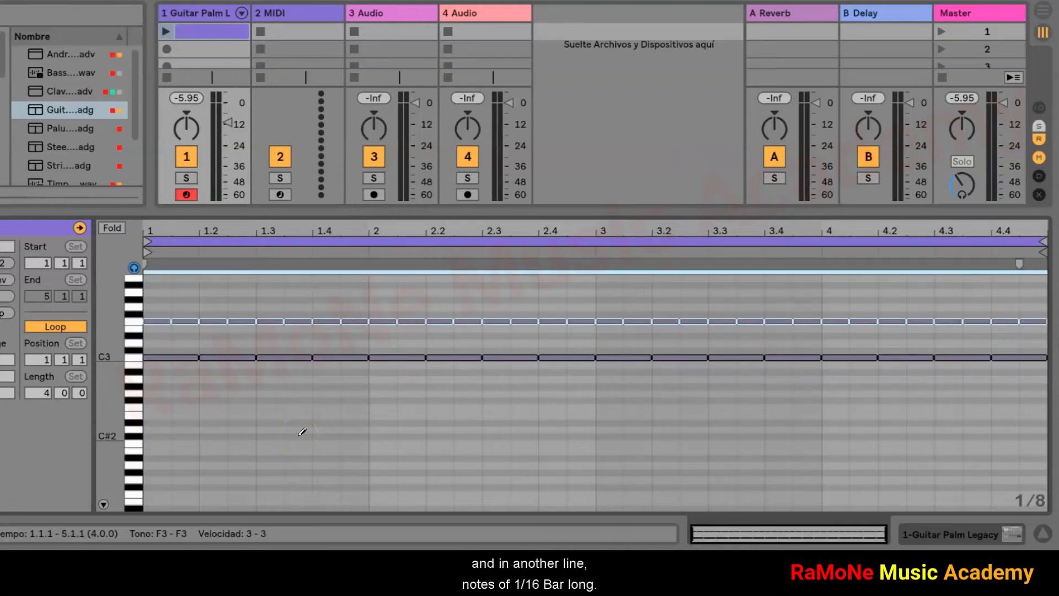
# Step: Set the fixed grid to 1/16 and draw a continuous row of A3 notes across all four bars
pyautogui.rightClick(440, 383)
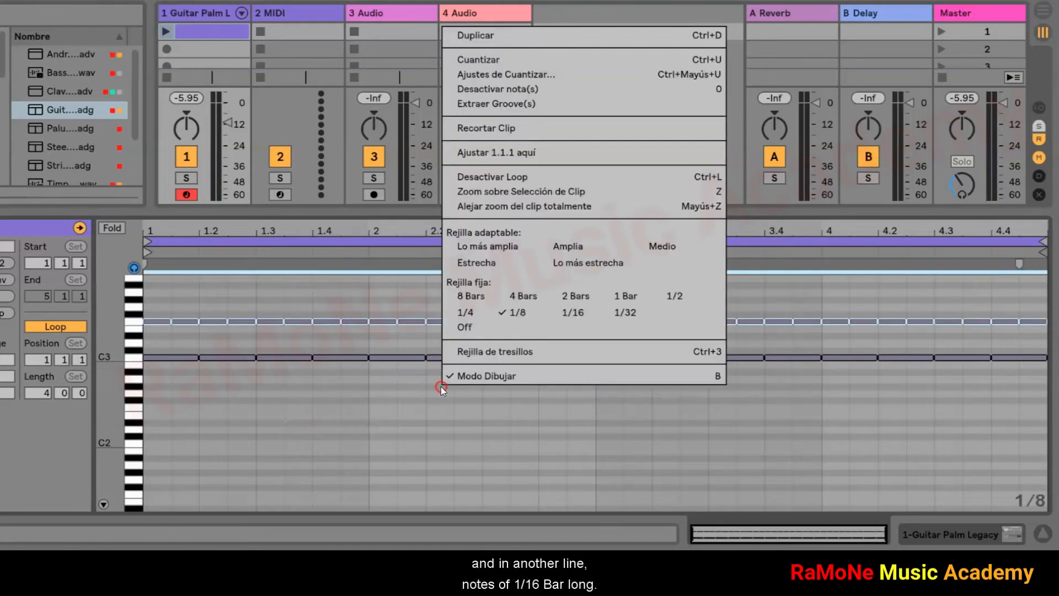
pyautogui.click(572, 312)
pyautogui.scroll(2, 142, 331)
pyautogui.moveTo(159, 335); pyautogui.dragTo(1040, 338)
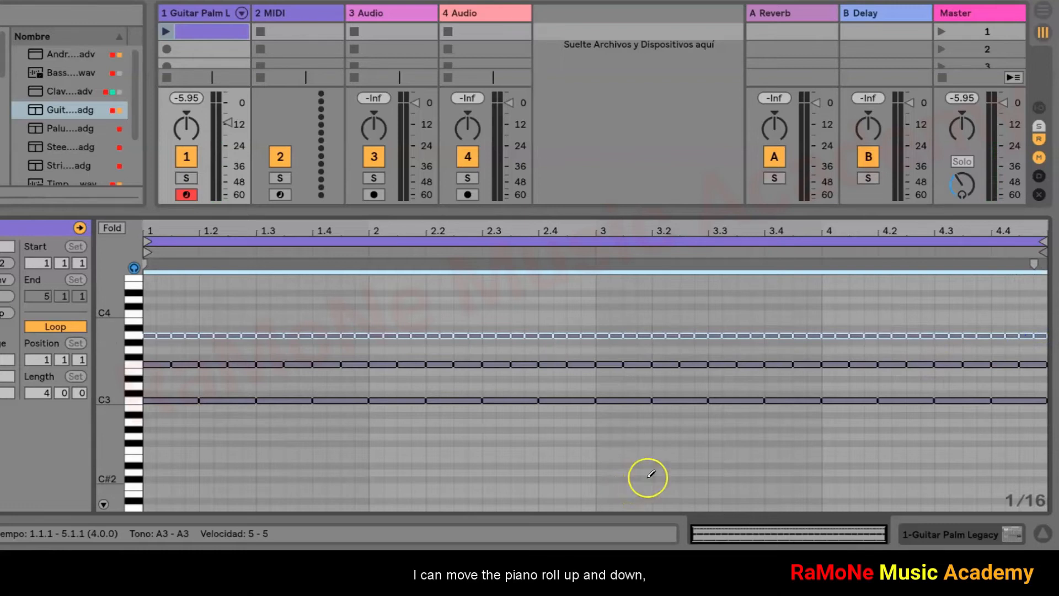
# Step: Turn off Draw Mode and select the notes of all three rows from about 1.4 to 3.3
pyautogui.scroll(3, 493, 356)
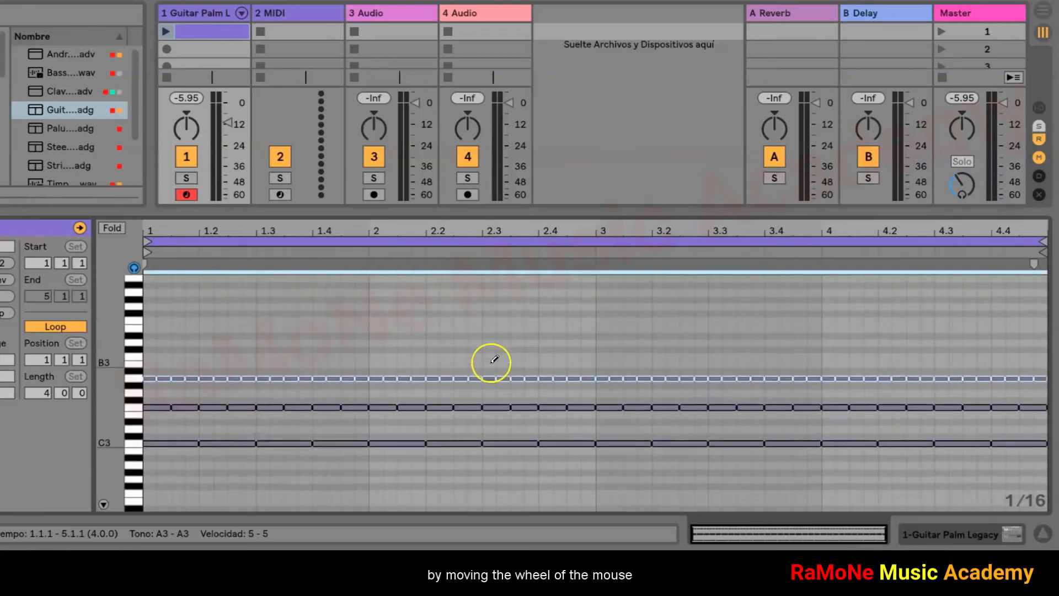
pyautogui.scroll(-3, 490, 361)
pyautogui.scroll(2, 491, 362)
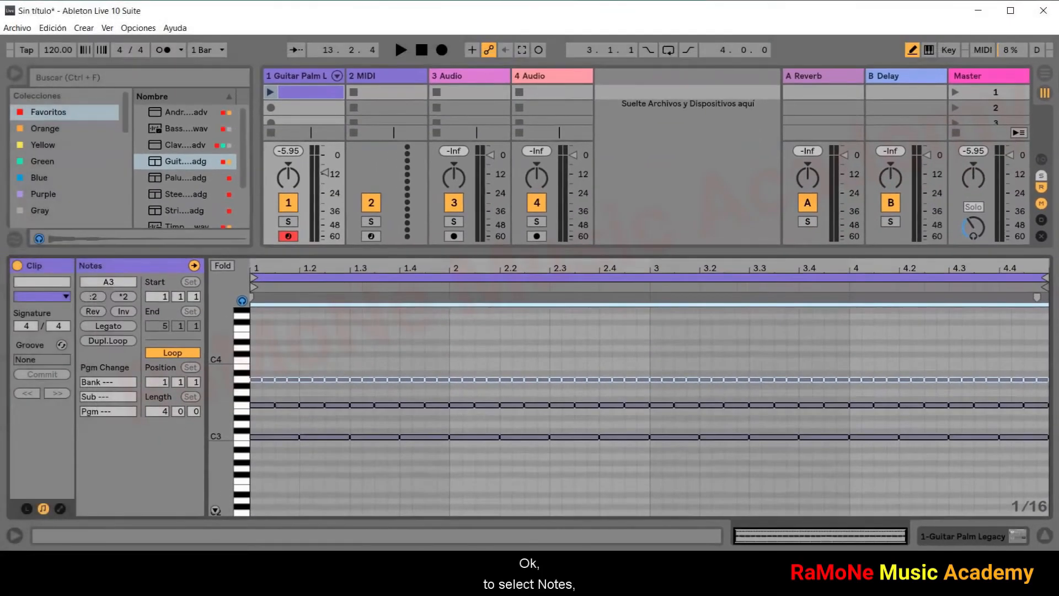
pyautogui.click(912, 50)
pyautogui.moveTo(412, 349); pyautogui.dragTo(760, 467)
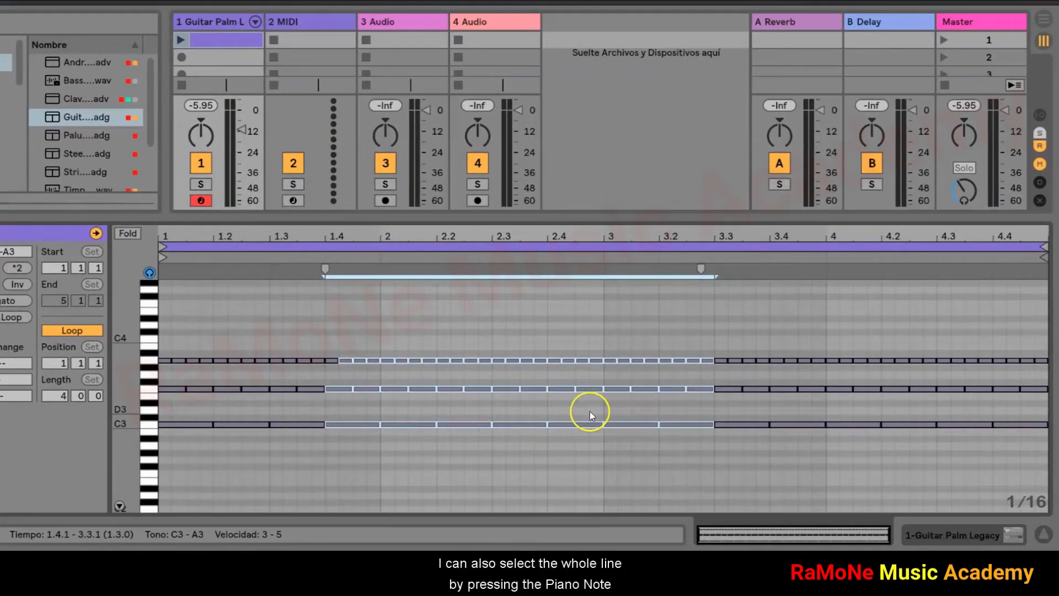
# Step: Select the entire A3, F3 and C3 note rows one after another using their piano roll keys
pyautogui.click(148, 362)
pyautogui.click(148, 390)
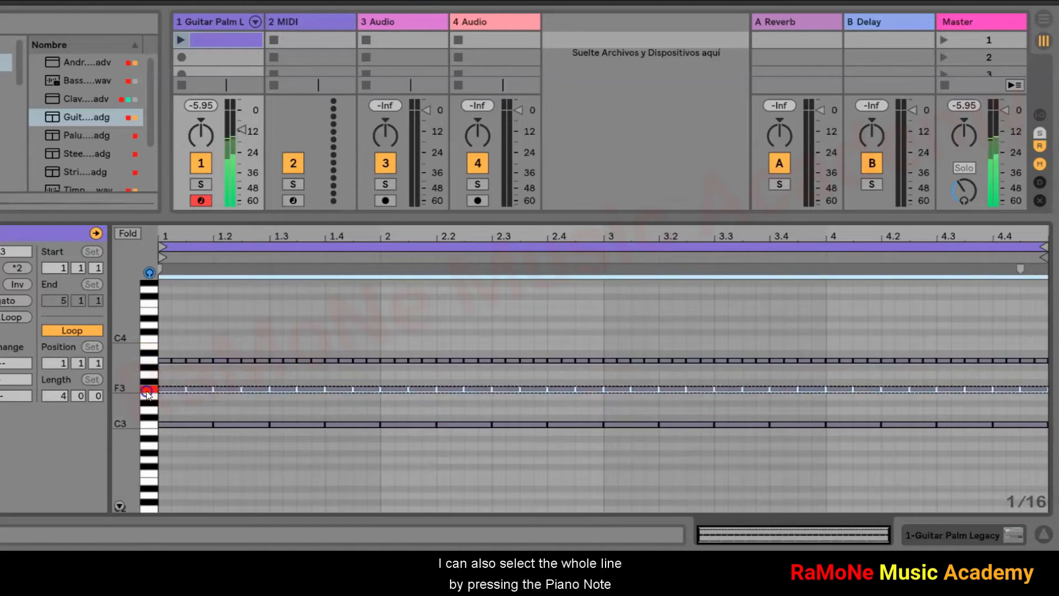
pyautogui.click(148, 425)
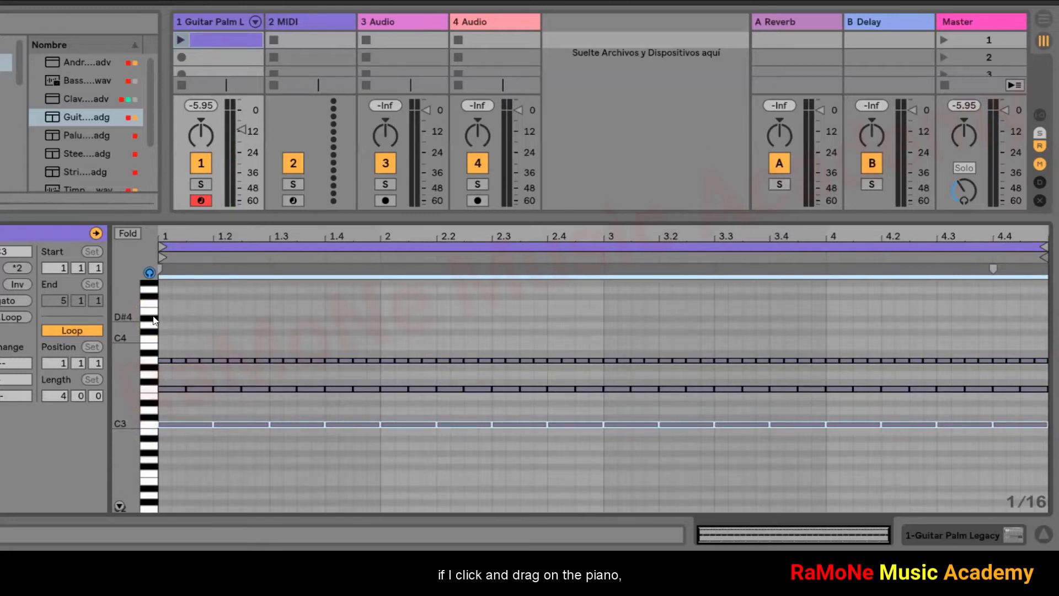
# Step: Select all three note rows together along the piano keys, and separately select only the A3 and C3 rows
pyautogui.moveTo(154, 320); pyautogui.dragTo(144, 452)
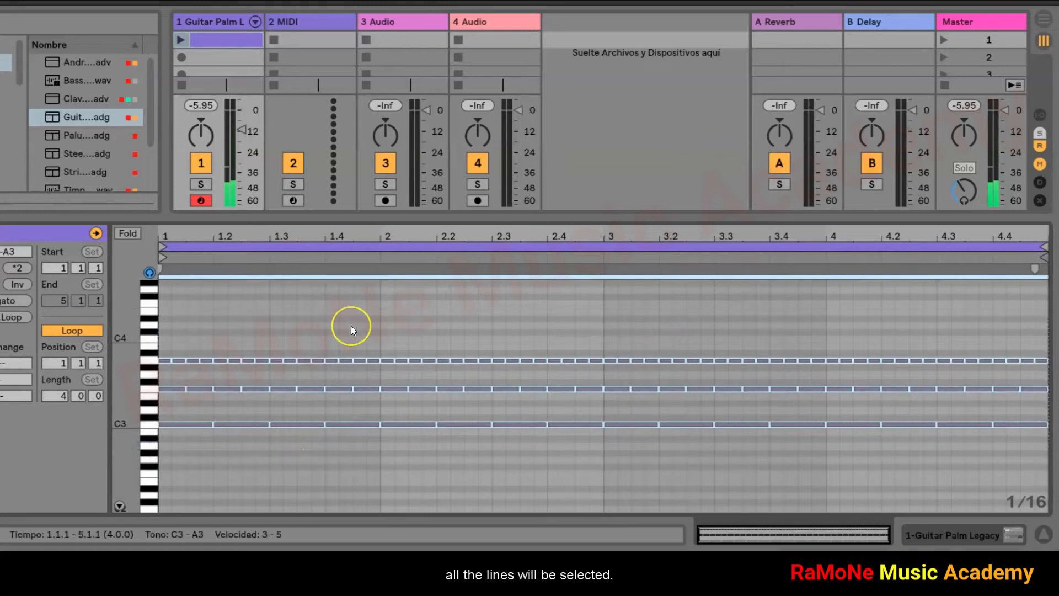
pyautogui.click(450, 446)
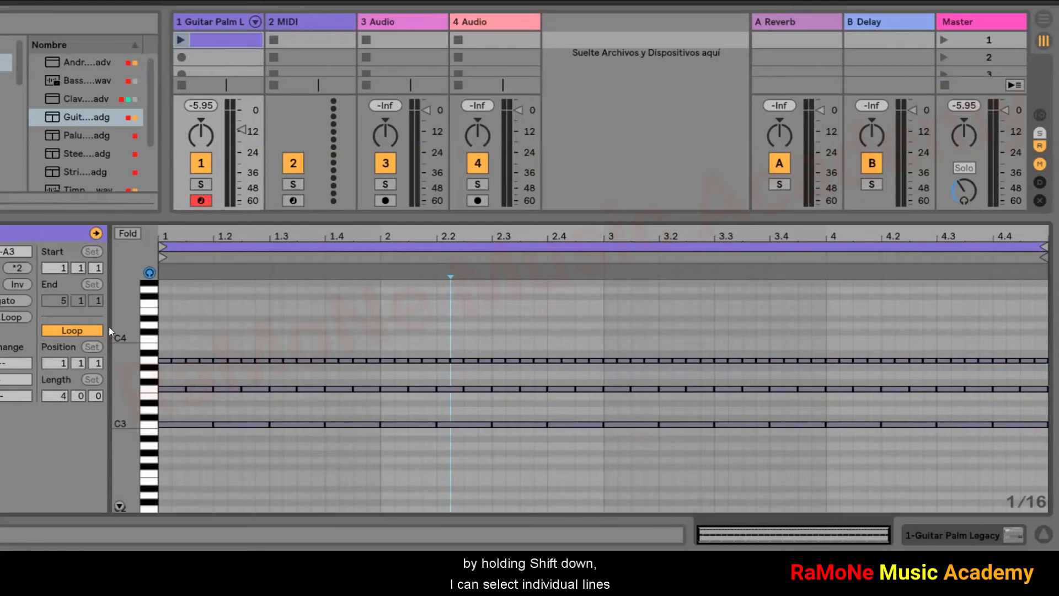
pyautogui.click(149, 360)
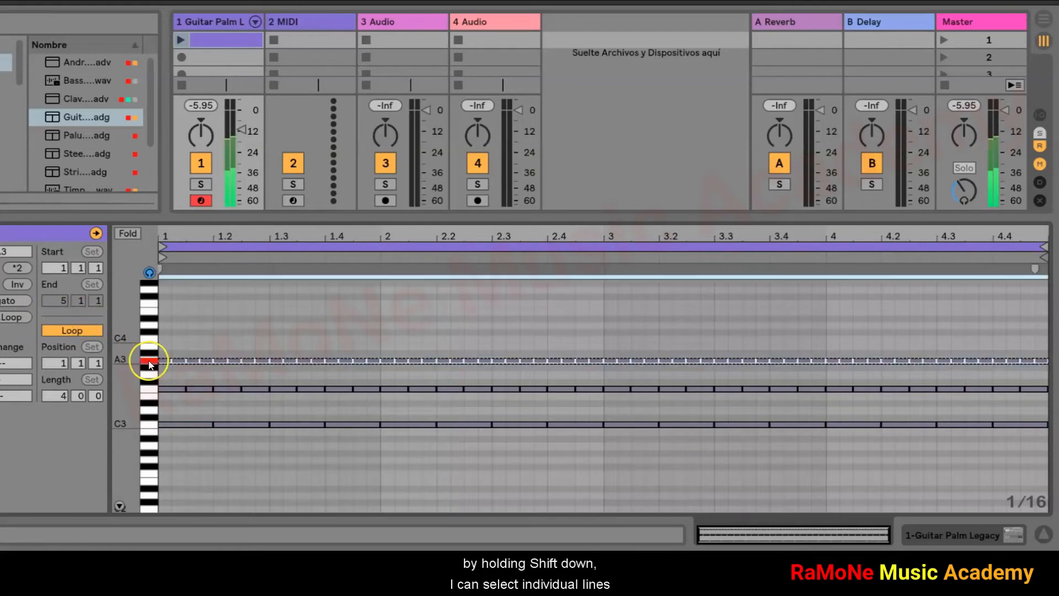
pyautogui.keyDown('shift'); pyautogui.click(148, 424); pyautogui.keyUp('shift')
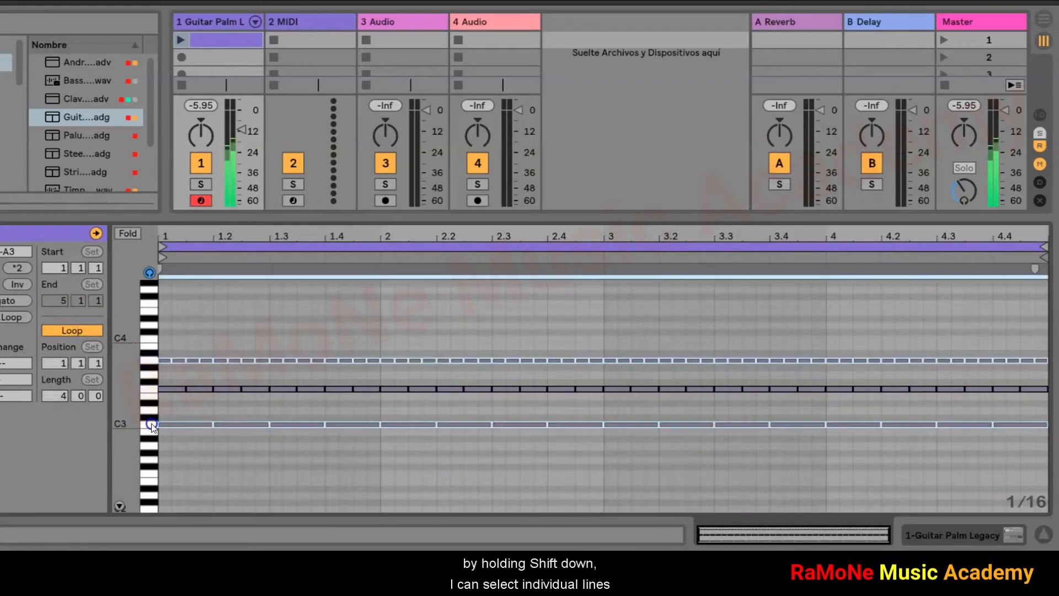
pyautogui.click(235, 438)
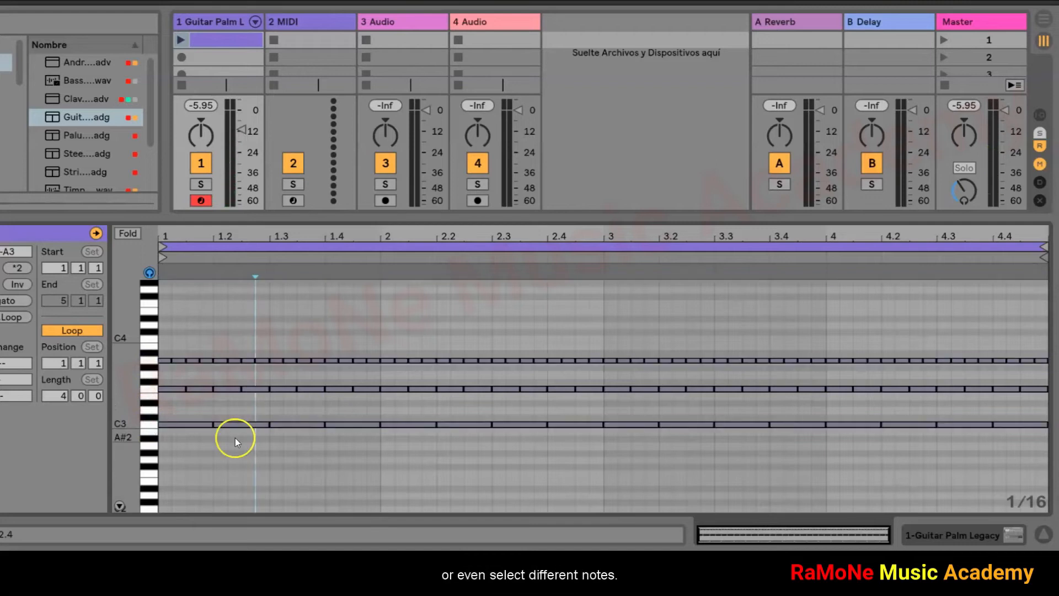
# Step: Select a scattered group of individual notes from the C3, F3 and A3 rows between 1.2 and 2.4
pyautogui.click(255, 424)
pyautogui.keyDown('shift'); pyautogui.click(359, 426); pyautogui.keyUp('shift')
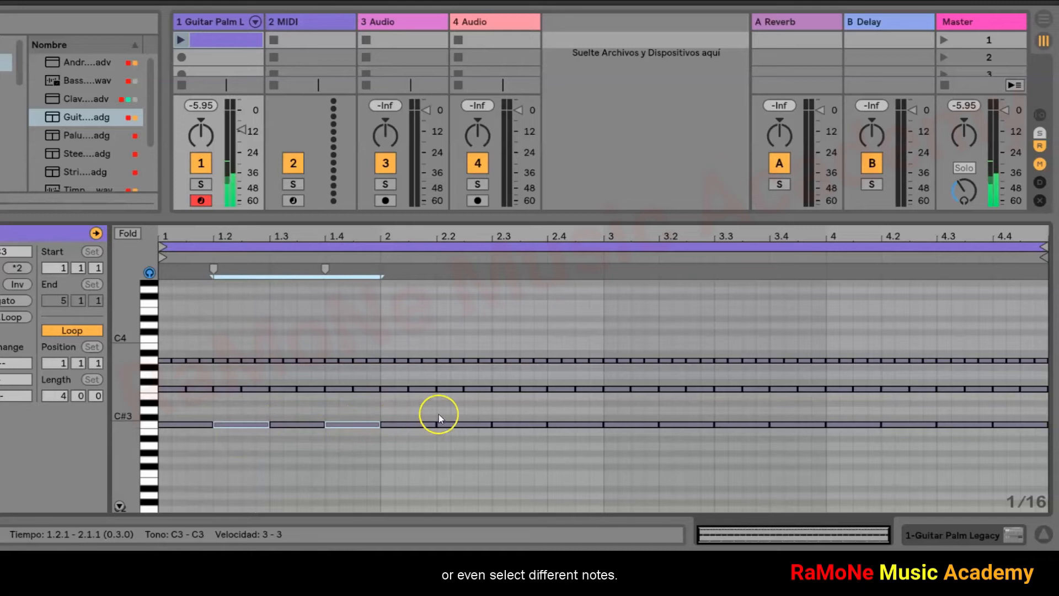
pyautogui.keyDown('shift'); pyautogui.click(515, 425); pyautogui.keyUp('shift')
pyautogui.keyDown('shift'); pyautogui.click(339, 389); pyautogui.keyUp('shift')
pyautogui.keyDown('shift'); pyautogui.click(284, 389); pyautogui.keyUp('shift')
pyautogui.keyDown('shift'); pyautogui.click(447, 390); pyautogui.keyUp('shift')
pyautogui.keyDown('shift'); pyautogui.click(331, 360); pyautogui.keyUp('shift')
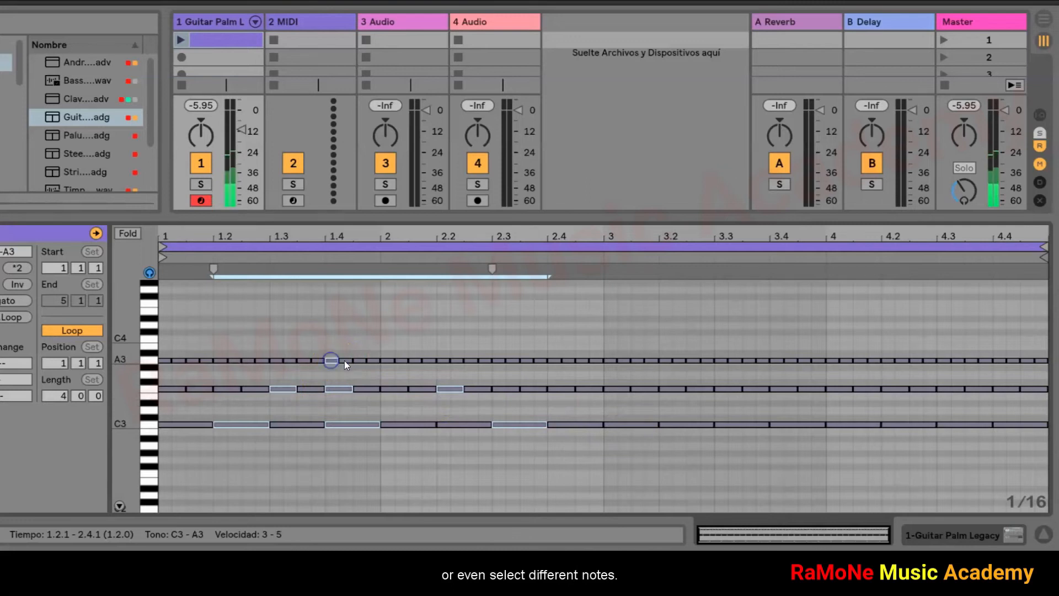
pyautogui.keyDown('shift'); pyautogui.click(399, 360); pyautogui.keyUp('shift')
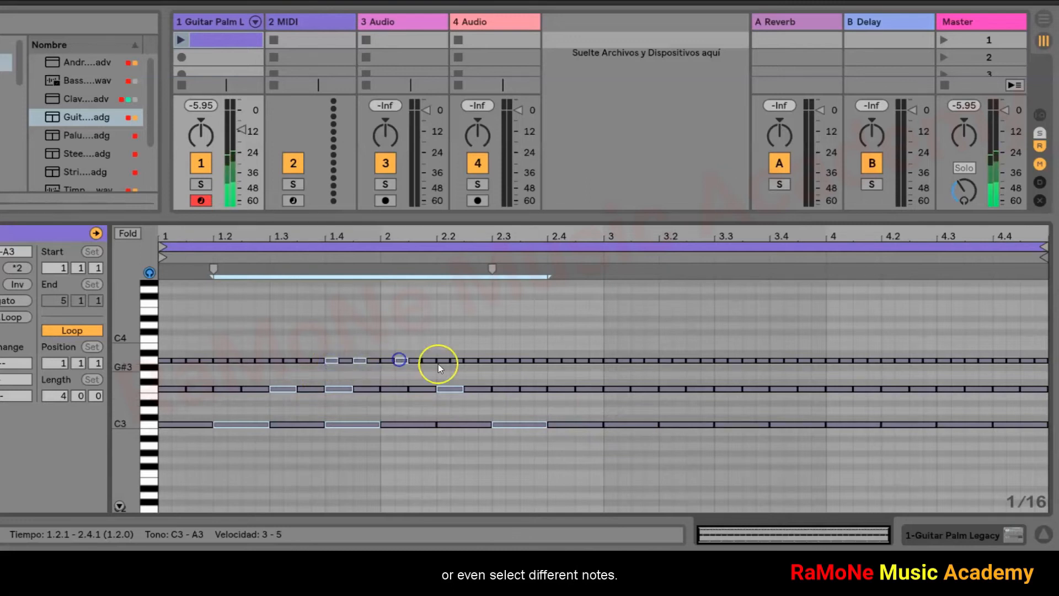
pyautogui.keyDown('shift'); pyautogui.click(458, 360); pyautogui.keyUp('shift')
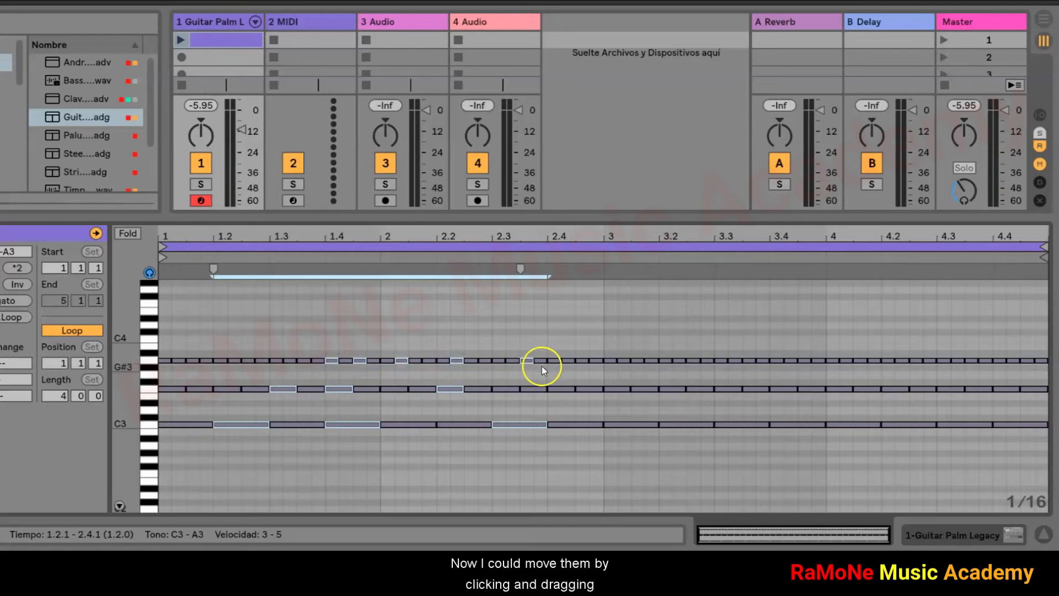
# Step: Move the selected notes up to C#4–A#4 with their start at 1.2.2, nudging them a semitone up and down
pyautogui.moveTo(457, 360); pyautogui.dragTo(461, 307)
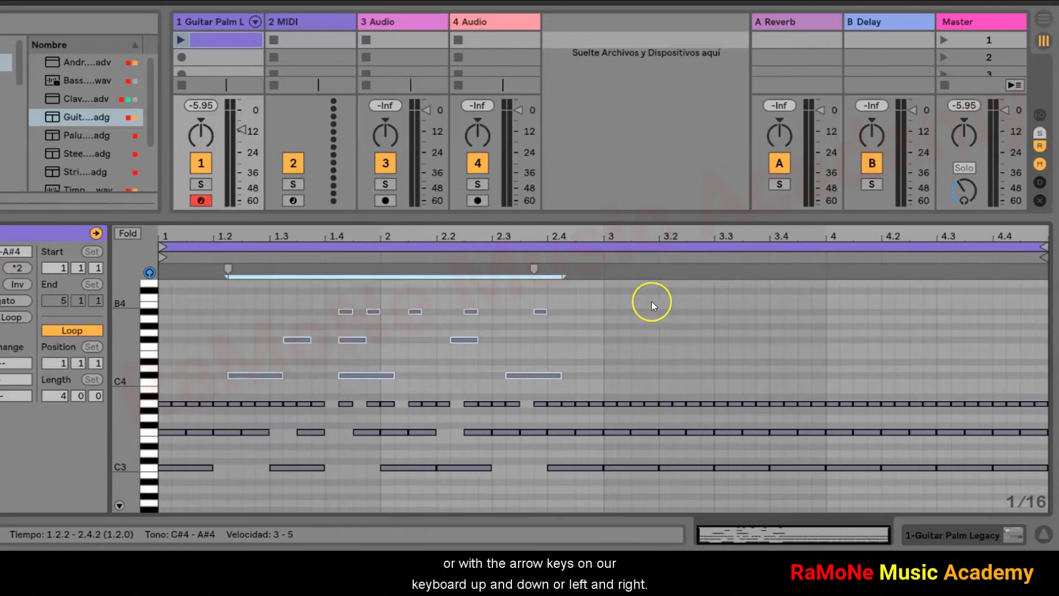
pyautogui.press('Up')
pyautogui.press('Down')
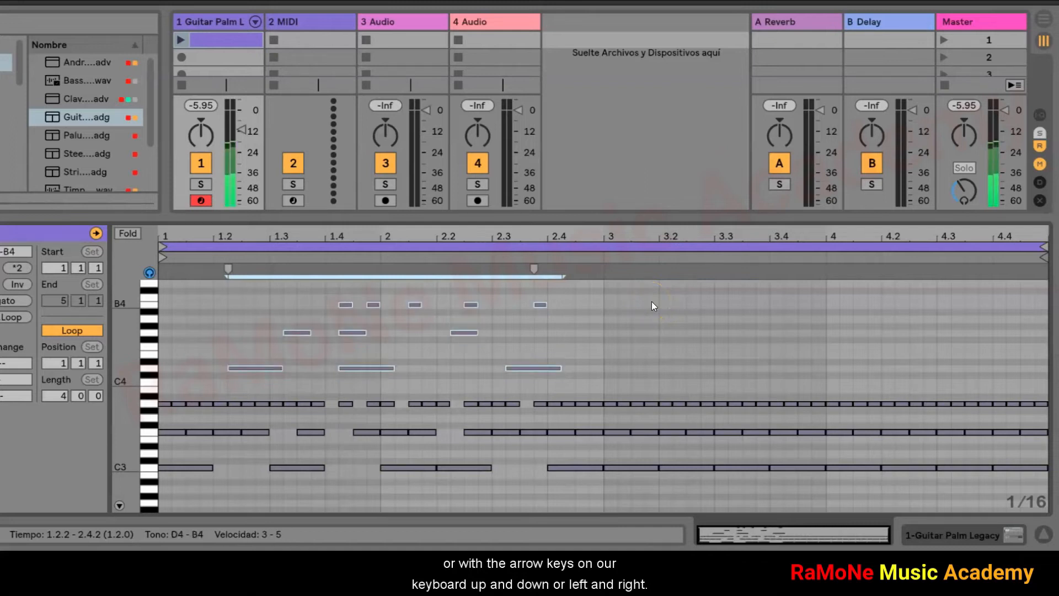
# Step: Nudge the selected notes back and forth in time on the 1/16 grid until they start at 1.2.4
pyautogui.press('Right')
pyautogui.press('Right')
pyautogui.press('Left')
pyautogui.press('Left')
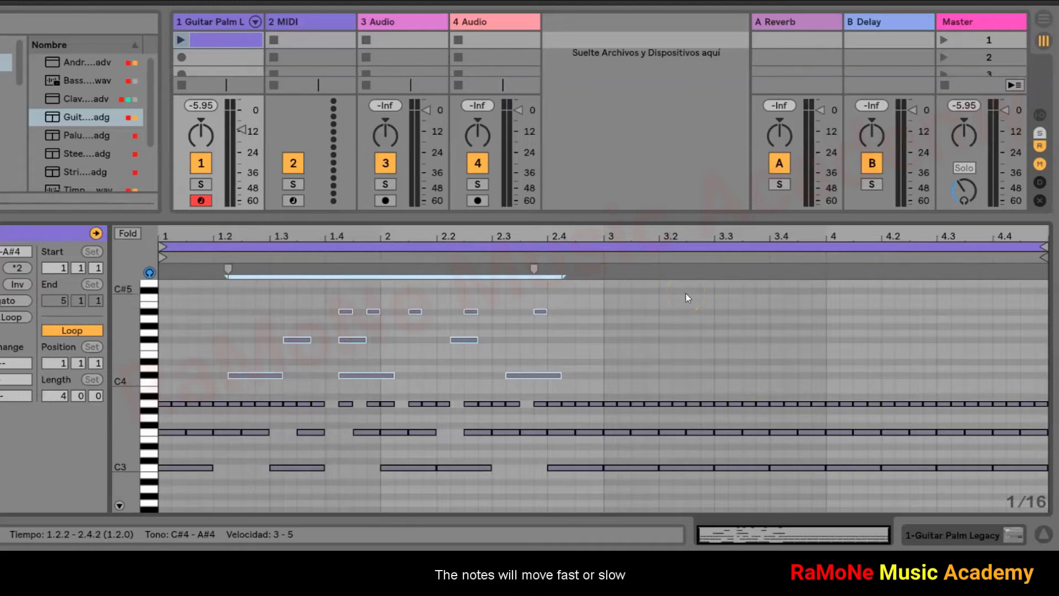
pyautogui.press('Right')
pyautogui.press('Right')
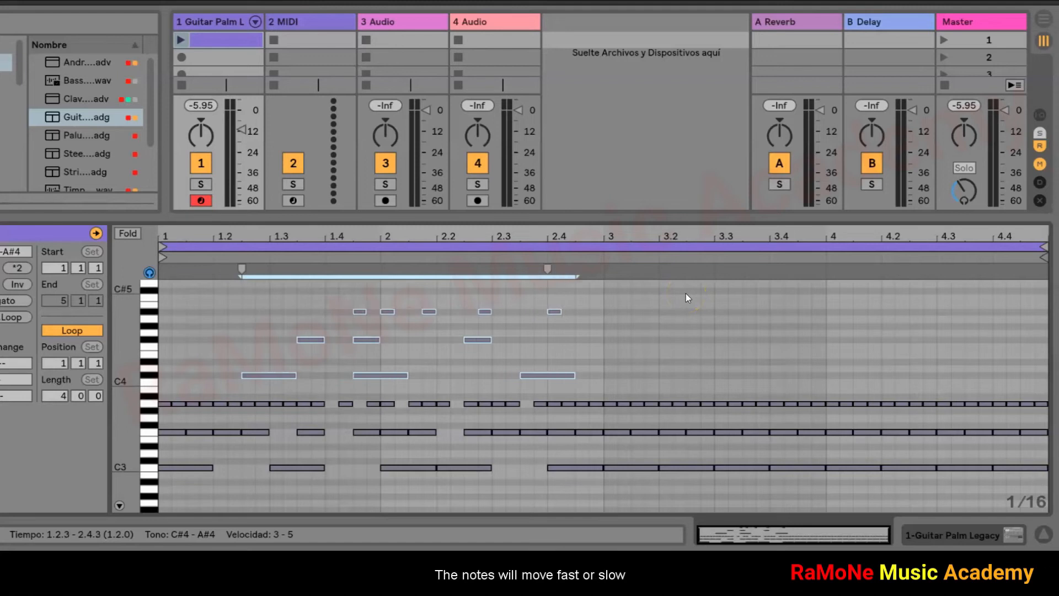
# Step: Set the fixed grid to 1/4 and nudge the selected notes later until they start at 2.3
pyautogui.rightClick(632, 306)
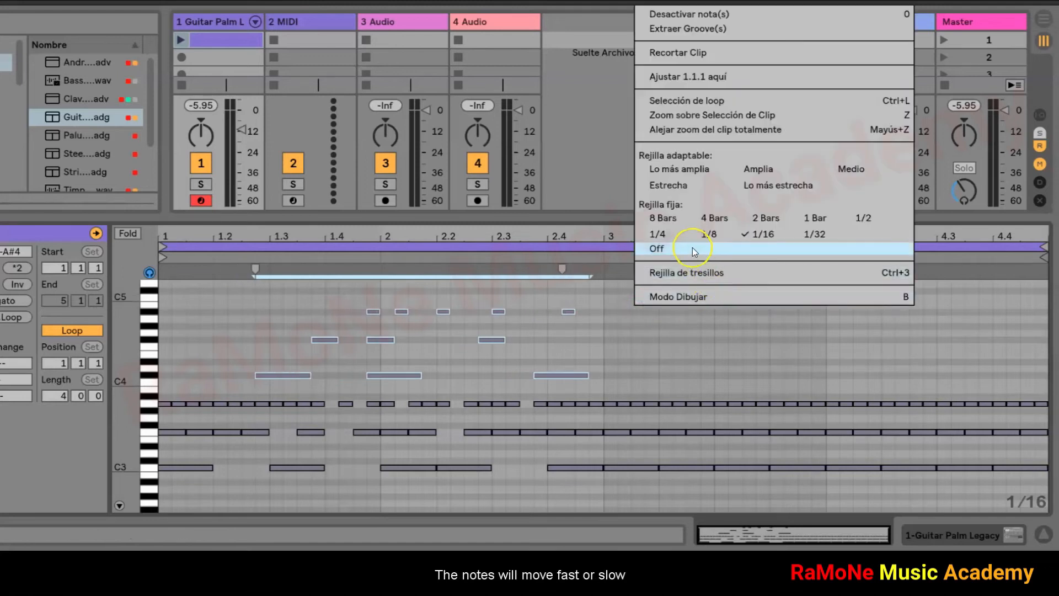
pyautogui.click(659, 233)
pyautogui.press('Right')
pyautogui.press('Right')
pyautogui.press('Right')
pyautogui.press('Right')
pyautogui.press('Right')
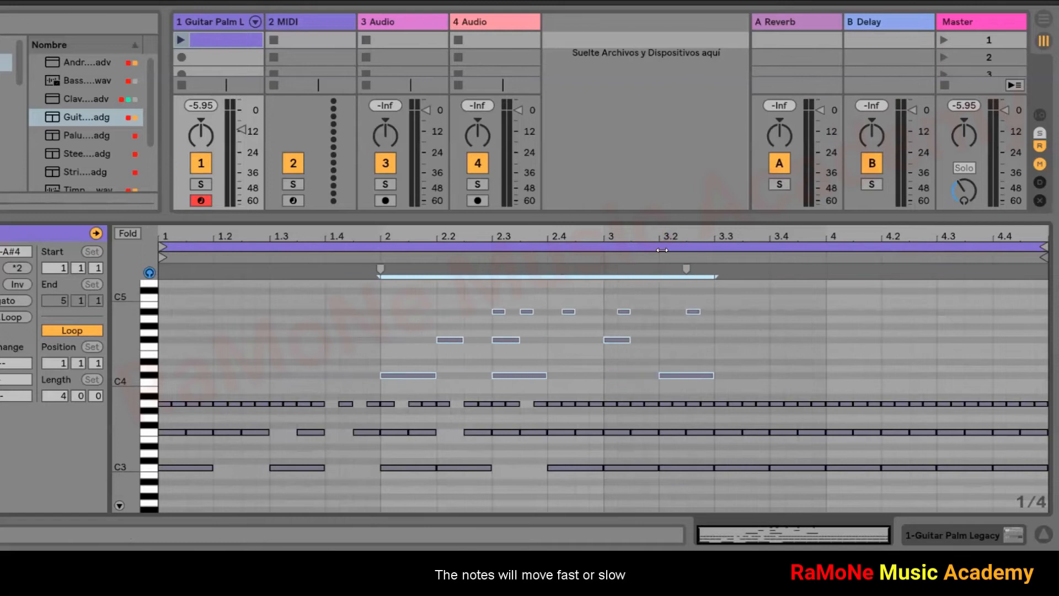
# Step: Set the fixed grid to 1 Bar and nudge the selected notes later and earlier until they start at 1.3.1
pyautogui.rightClick(762, 317)
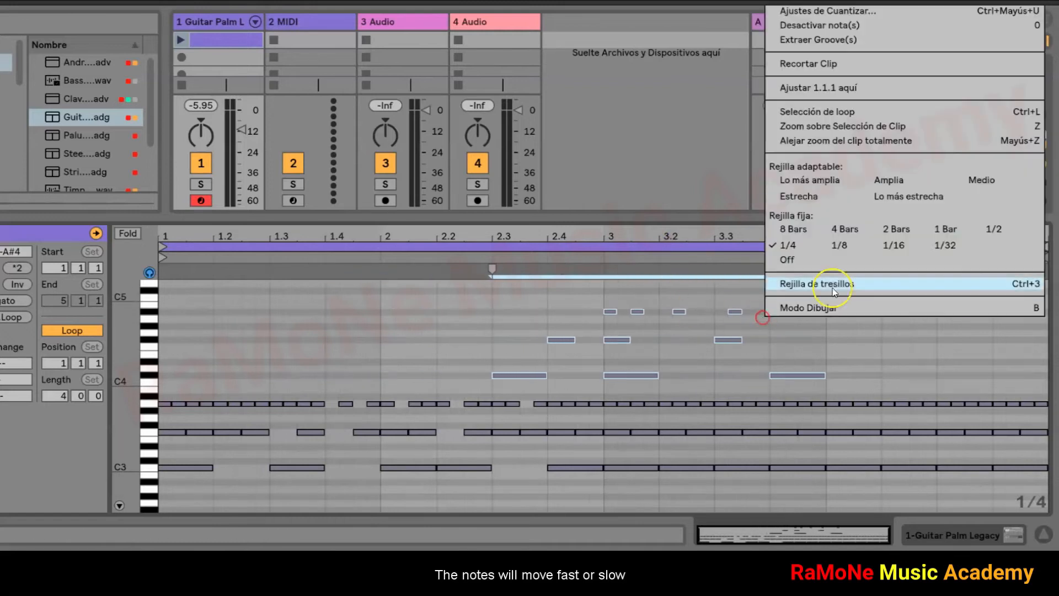
pyautogui.click(946, 228)
pyautogui.press('Right')
pyautogui.press('Left')
pyautogui.press('Left')
pyautogui.press('Left')
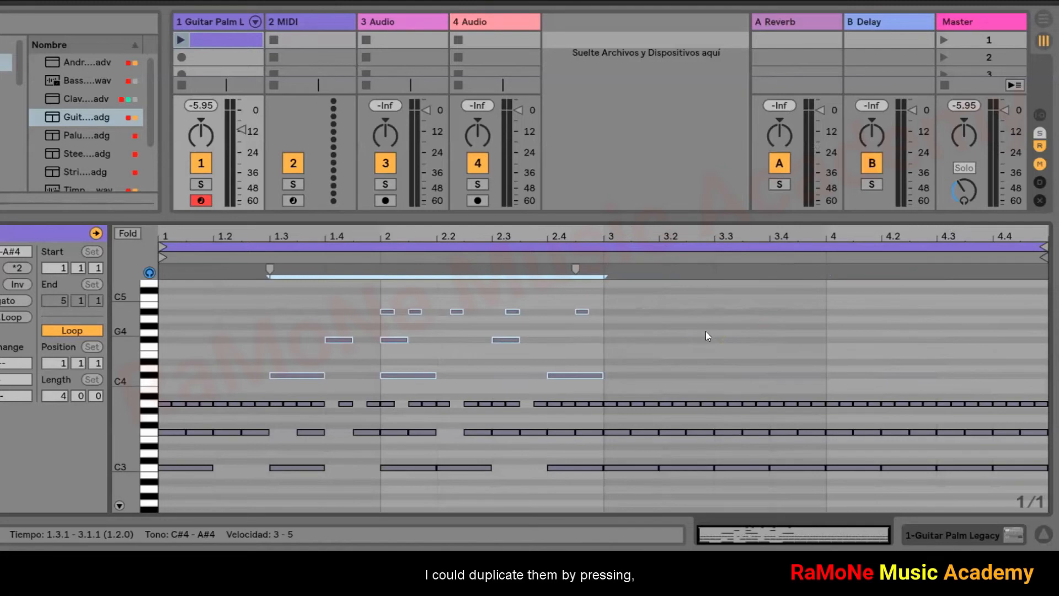
# Step: Duplicate the selected notes to start at bar 3 and shift the copies by octaves, ending at C#5–A#5
pyautogui.hotkey('ctrl', 'd')
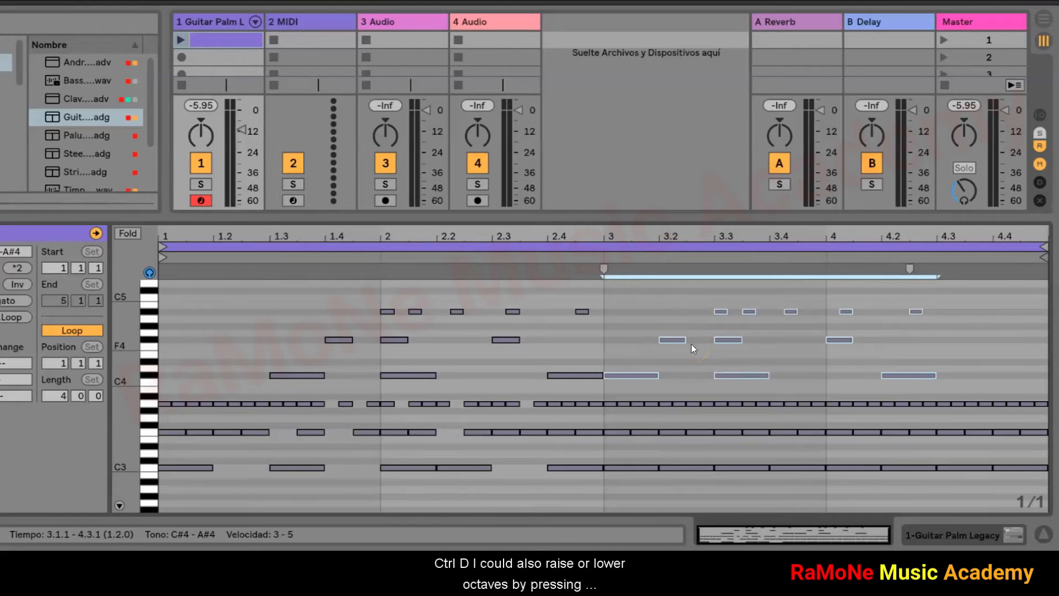
pyautogui.hotkey('shift', 'Up')
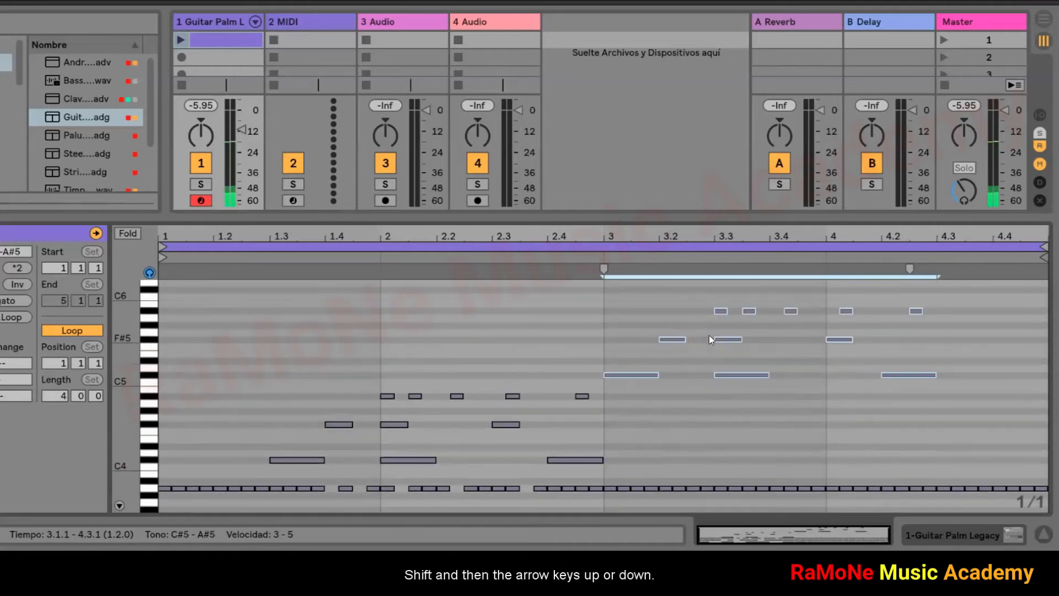
pyautogui.hotkey('shift', 'Down')
pyautogui.hotkey('shift', 'Up')
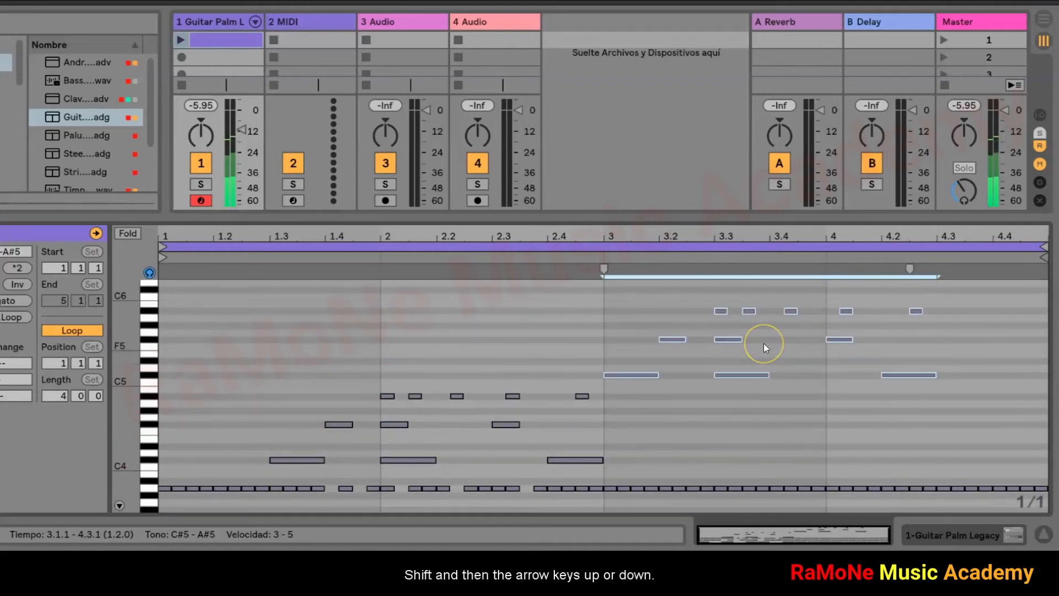
# Step: Lengthen the duplicated notes so they end just past 4.3.2, and undo the lengthening and the octave shift
pyautogui.moveTo(934, 373)
pyautogui.mouseDown()
pyautogui.moveTo(919, 372)
pyautogui.moveTo(1011, 369)
pyautogui.moveTo(931, 380)
pyautogui.moveTo(979, 374)
pyautogui.moveTo(954, 381)
pyautogui.mouseUp()
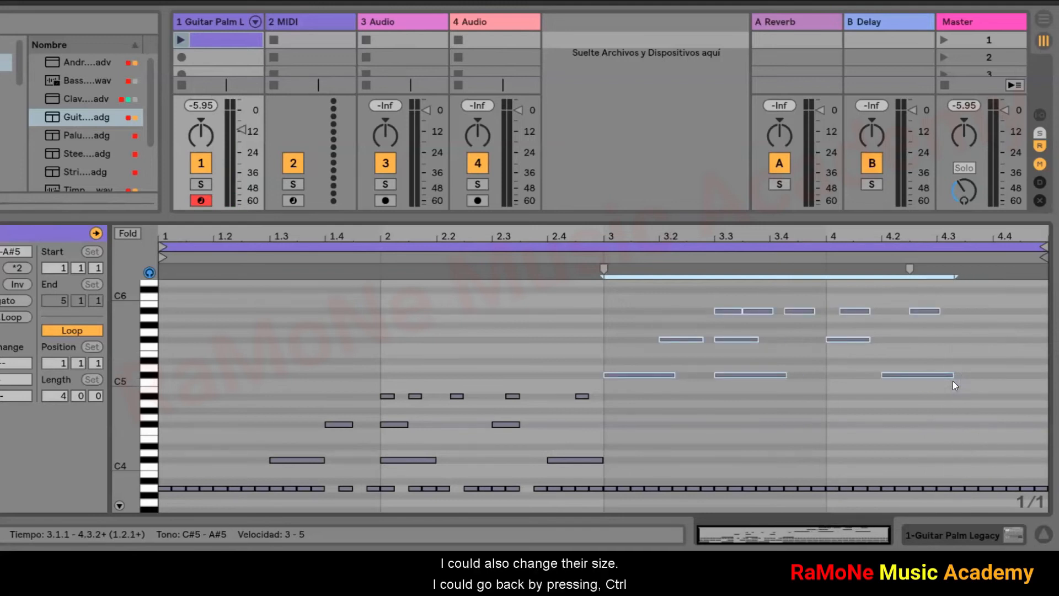
pyautogui.hotkey('ctrl', 'z')
pyautogui.hotkey('ctrl', 'z')
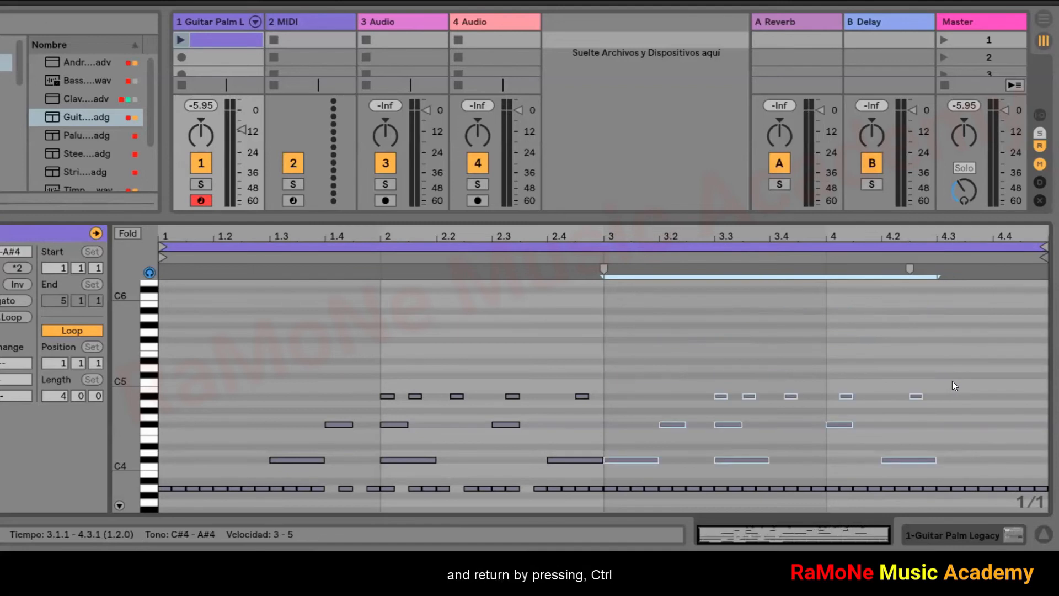
# Step: Redo the undone edits and lower the lengthened duplicate notes to C#4–A#4
pyautogui.hotkey('ctrl', 'y')
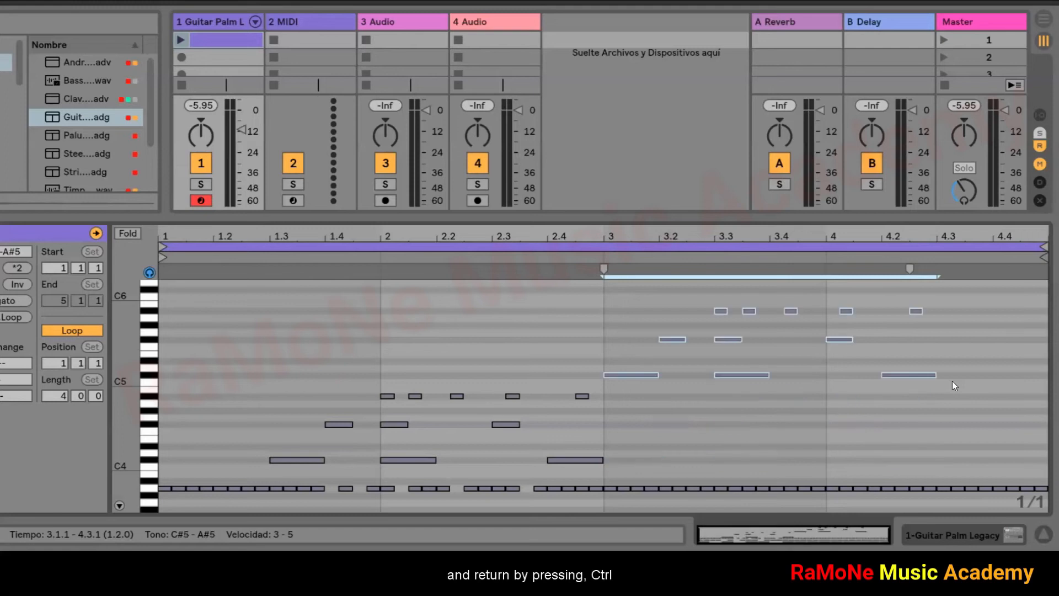
pyautogui.scroll(-2, 695, 343)
pyautogui.scroll(-2, 695, 340)
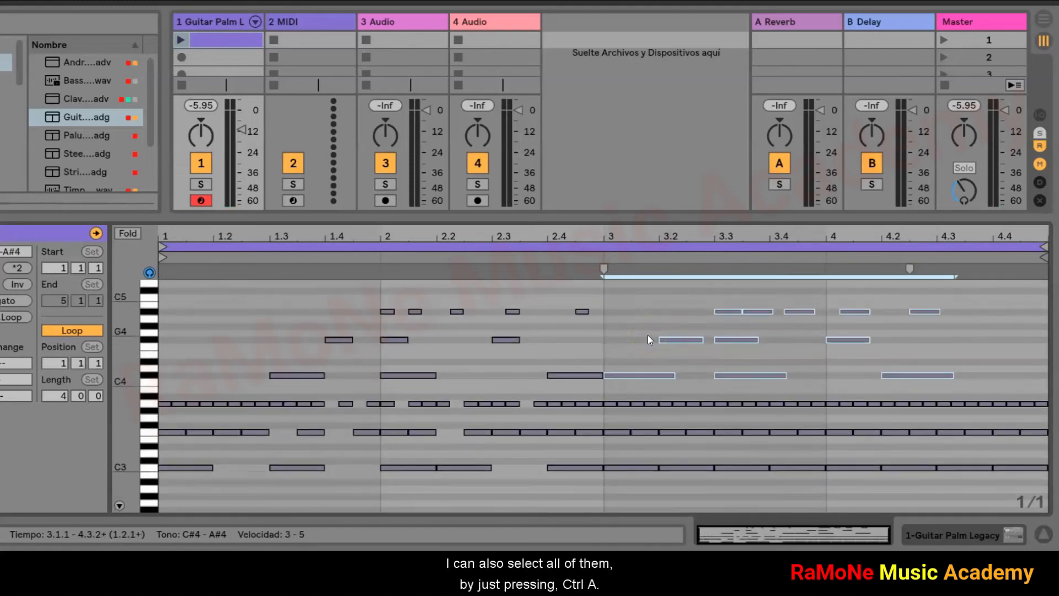
# Step: Select all notes in the clip and fold the piano roll to the used pitches only, then unfold it
pyautogui.hotkey('ctrl', 'a')
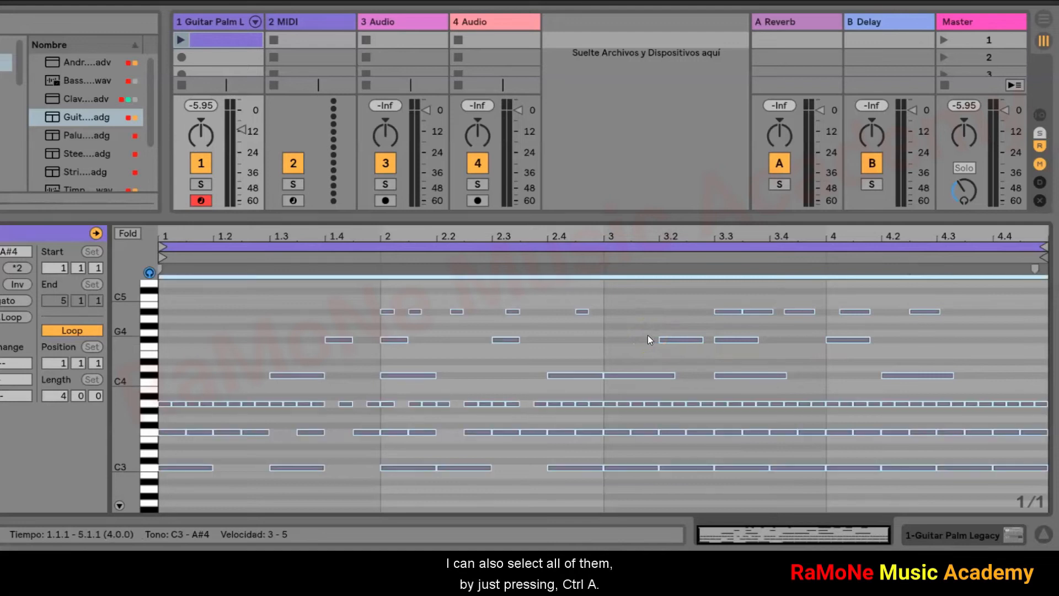
pyautogui.click(128, 233)
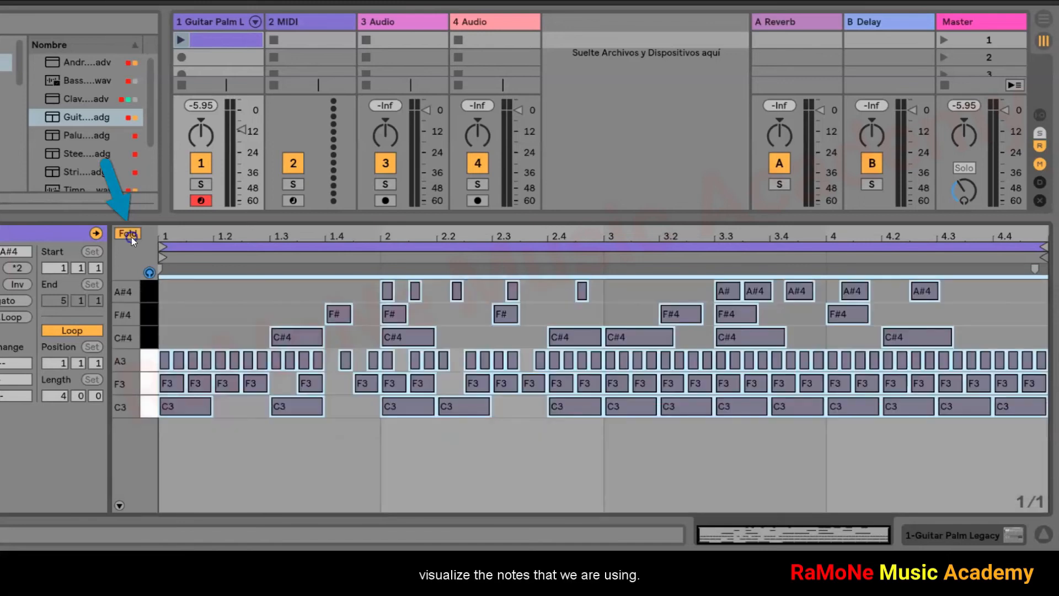
pyautogui.click(132, 237)
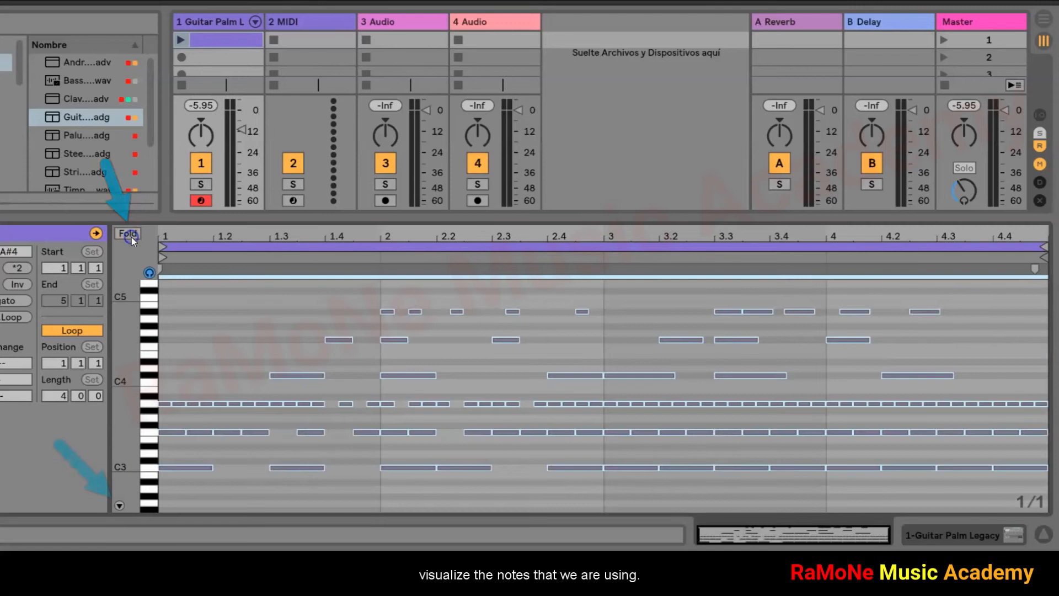
# Step: Show the velocity lane below the notes and enlarge both the lane and the clip view
pyautogui.click(119, 506)
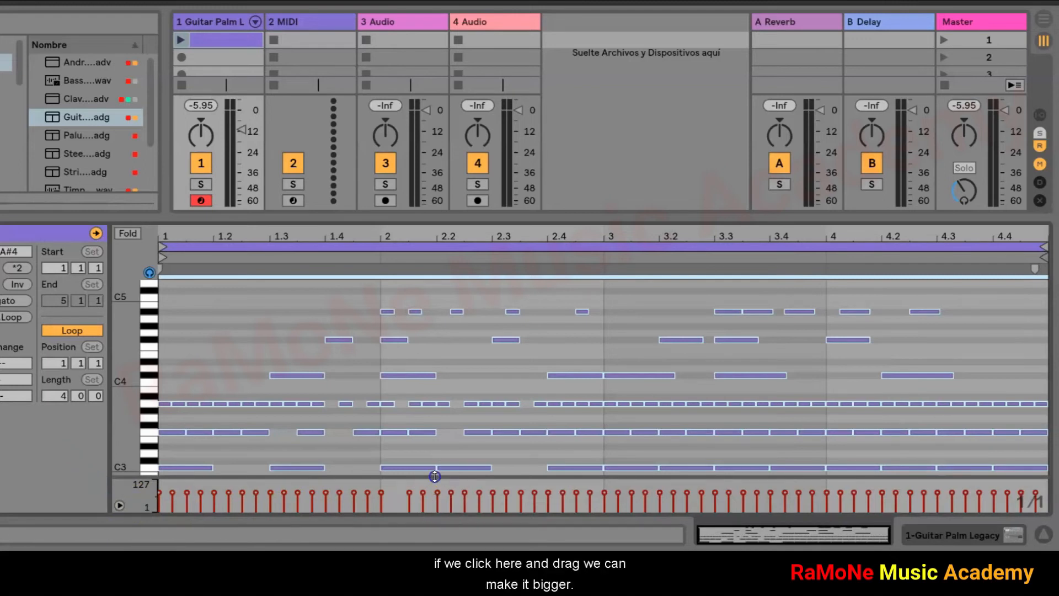
pyautogui.moveTo(435, 477); pyautogui.dragTo(485, 447)
pyautogui.moveTo(497, 220); pyautogui.dragTo(529, 171)
# Step: Clear the note selection and set the velocity of the single C3 note at bar 3 to 69
pyautogui.click(584, 415)
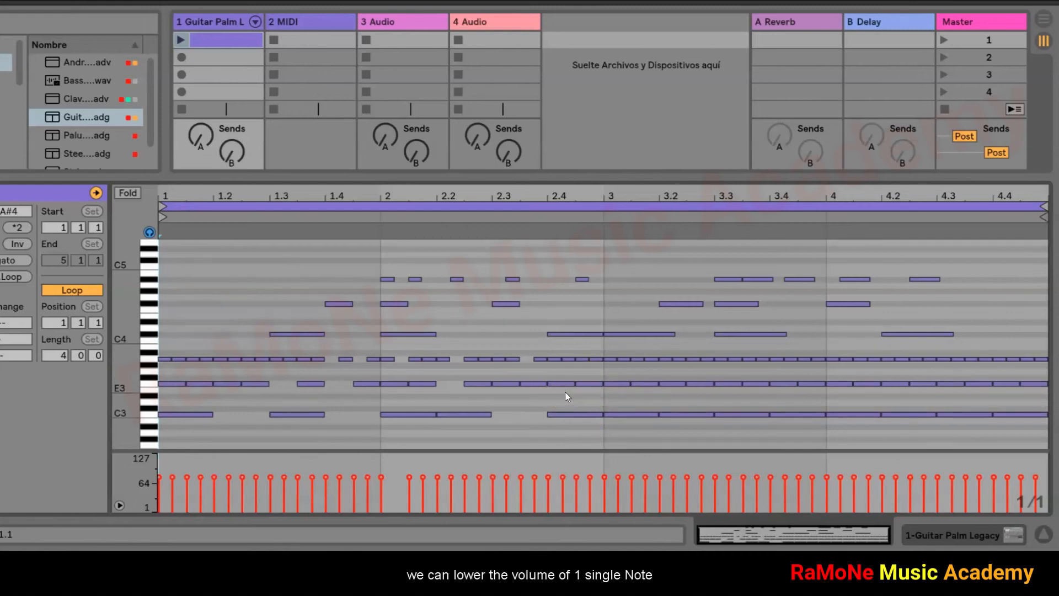
pyautogui.click(606, 477)
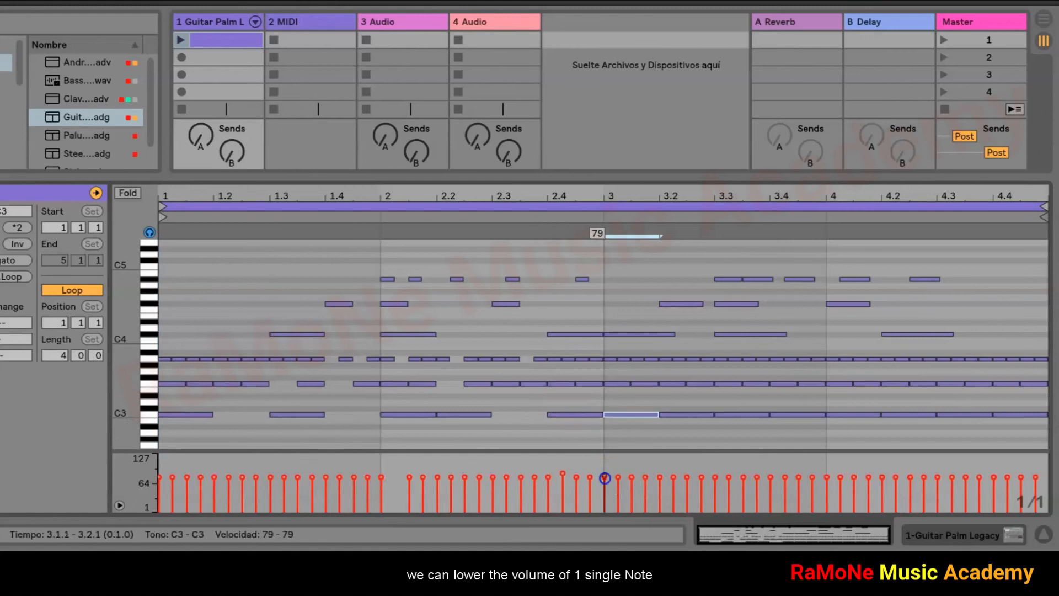
pyautogui.moveTo(604, 468); pyautogui.dragTo(593, 476)
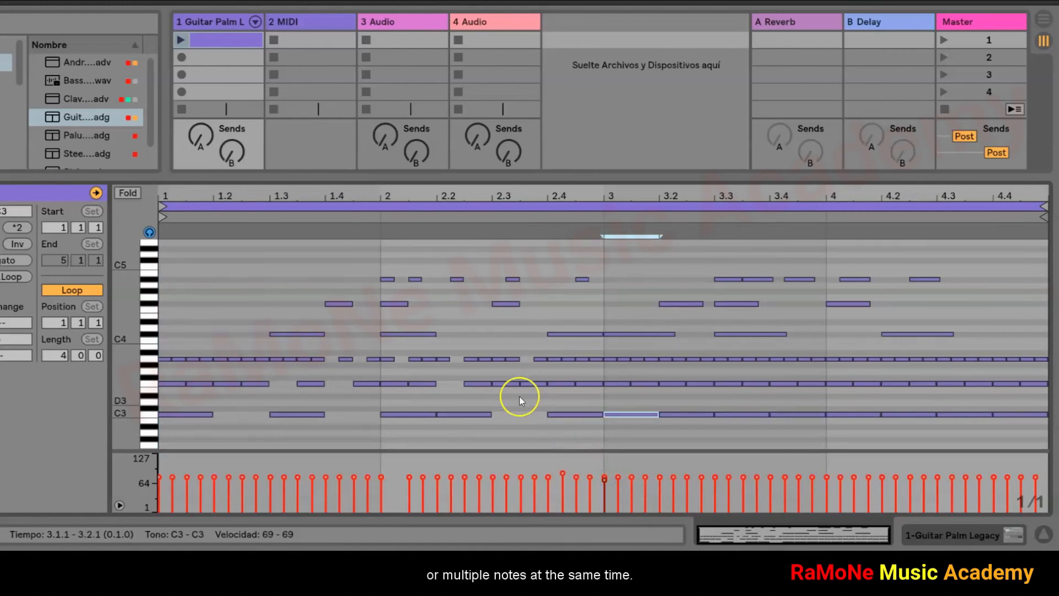
# Step: Select the notes of all rows from 1.4 to bar 4 and adjust their velocities together
pyautogui.moveTo(342, 262); pyautogui.dragTo(784, 434)
pyautogui.click(700, 477)
pyautogui.moveTo(699, 477); pyautogui.dragTo(686, 473)
# Step: Enlarge the velocity lane and draw a rising and falling velocity curve freehand from about 2.1 to 3.4 in Draw Mode
pyautogui.moveTo(591, 450); pyautogui.dragTo(596, 431)
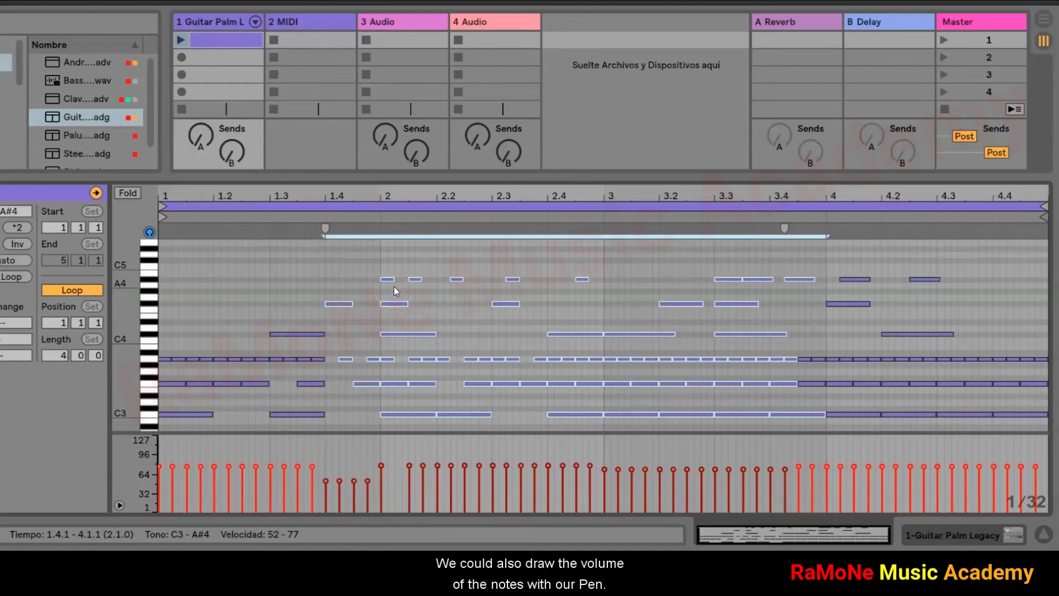
pyautogui.press('b')
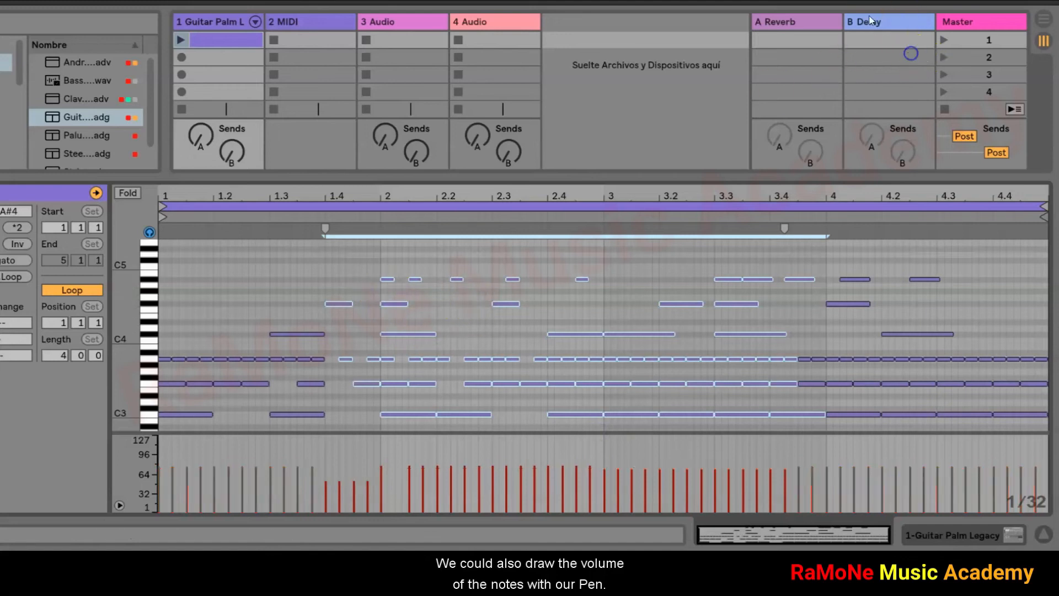
pyautogui.moveTo(409, 466)
pyautogui.mouseDown()
pyautogui.moveTo(444, 492)
pyautogui.moveTo(491, 466)
pyautogui.moveTo(544, 504)
pyautogui.moveTo(643, 473)
pyautogui.moveTo(696, 503)
pyautogui.mouseUp()
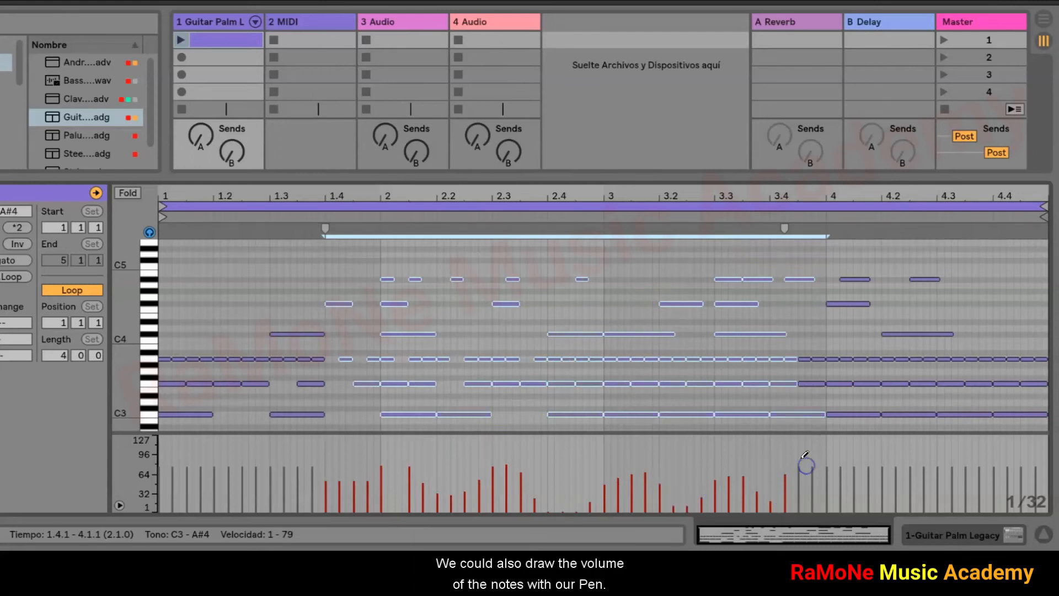
# Step: Shorten the clip's loop to two bars, ending at bar 3
pyautogui.moveTo(1042, 207); pyautogui.dragTo(603, 208)
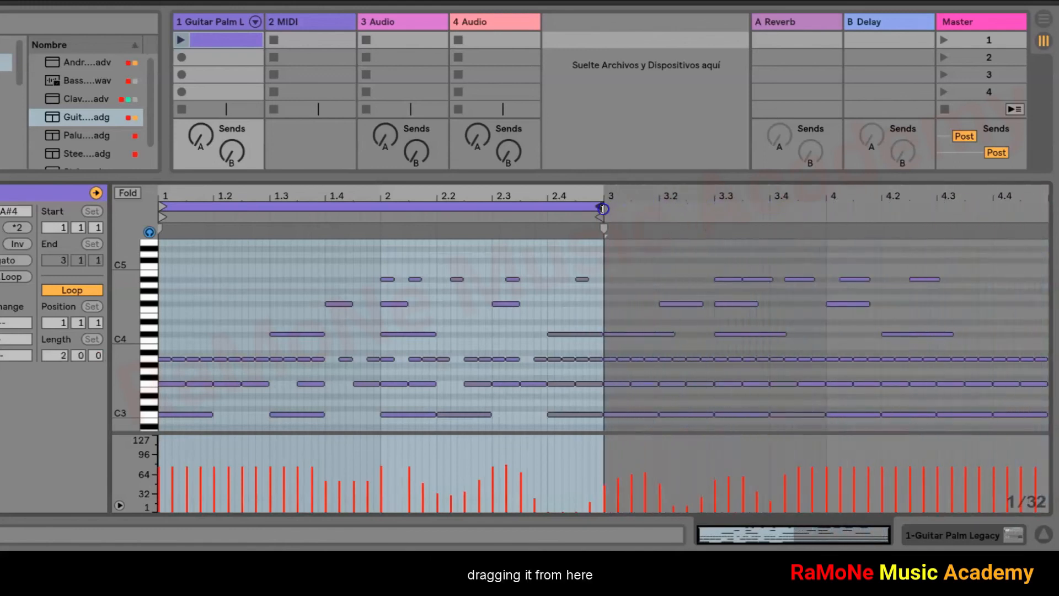
# Step: Crop the clip to its current two-bar loop
pyautogui.rightClick(286, 287)
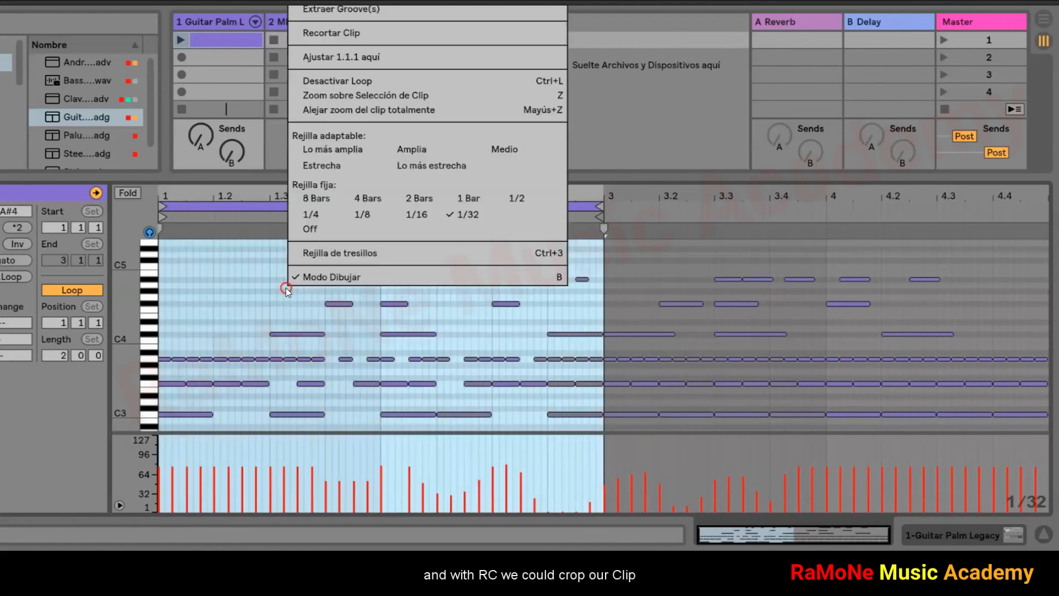
pyautogui.click(322, 34)
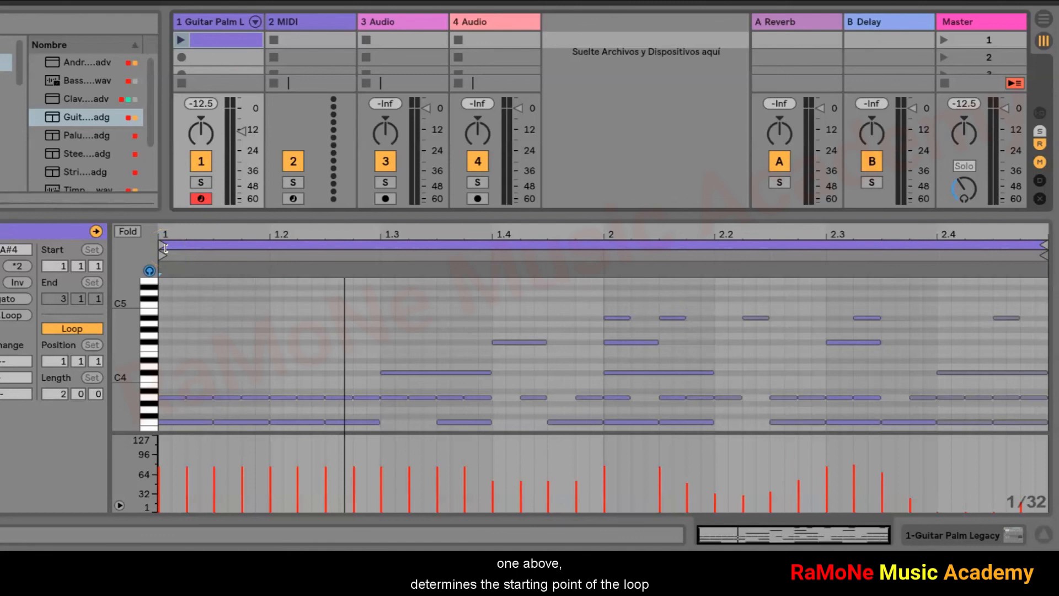
# Step: Move the loop start to 2.4 so the loop covers only the clip's last beat, and launch the clip
pyautogui.moveTo(166, 247)
pyautogui.mouseDown()
pyautogui.moveTo(936, 271)
pyautogui.moveTo(934, 287)
pyautogui.moveTo(936, 255)
pyautogui.moveTo(541, 255)
pyautogui.moveTo(219, 225)
pyautogui.moveTo(159, 255)
pyautogui.moveTo(159, 271)
pyautogui.mouseUp()
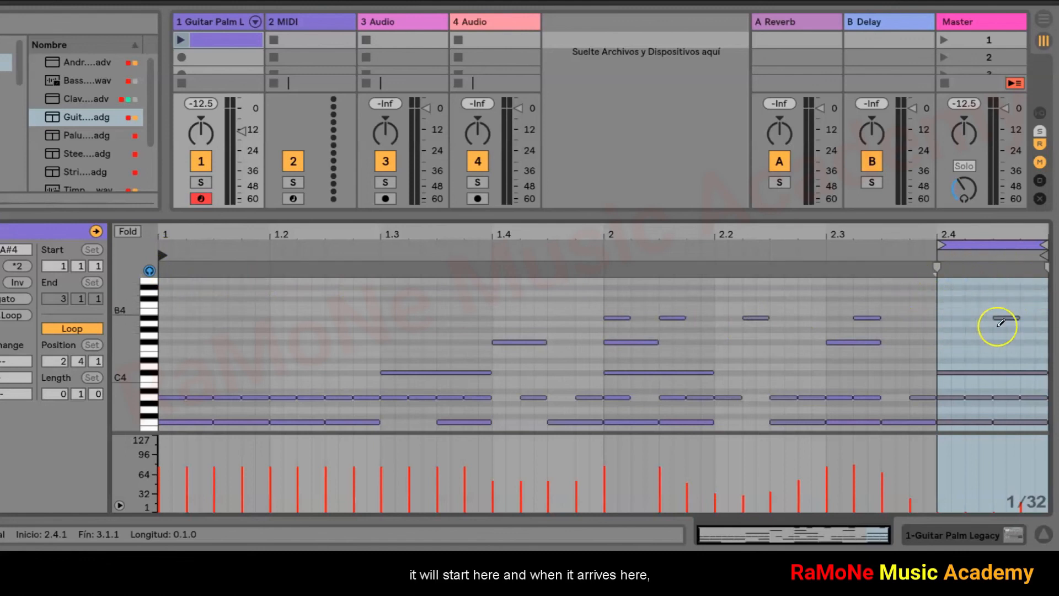
pyautogui.click(181, 39)
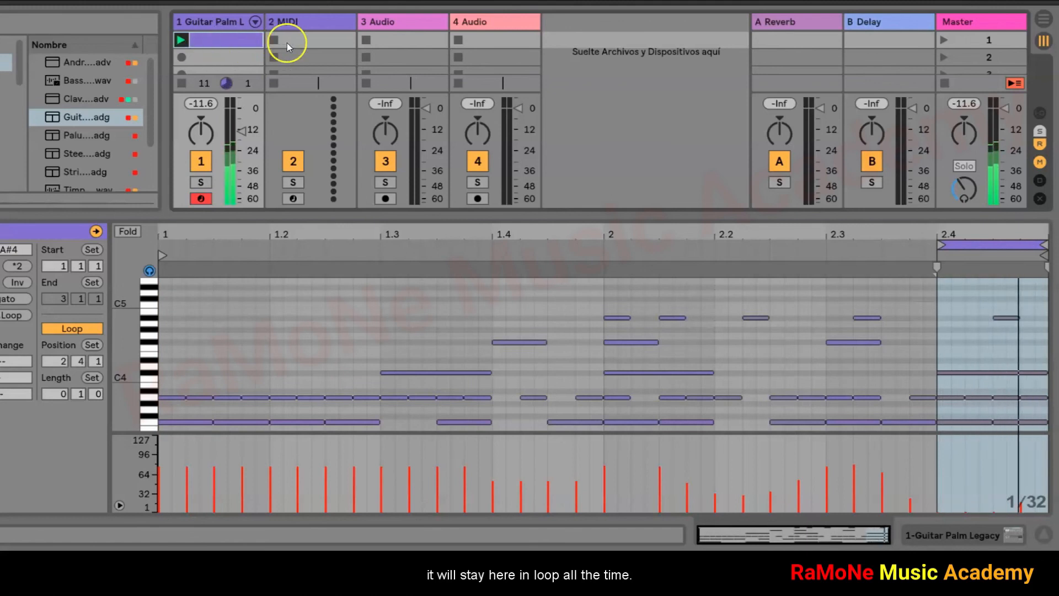
# Step: Select the loop brace and shift the one-beat loop earlier in small grid steps until it starts just before 1.2
pyautogui.click(981, 246)
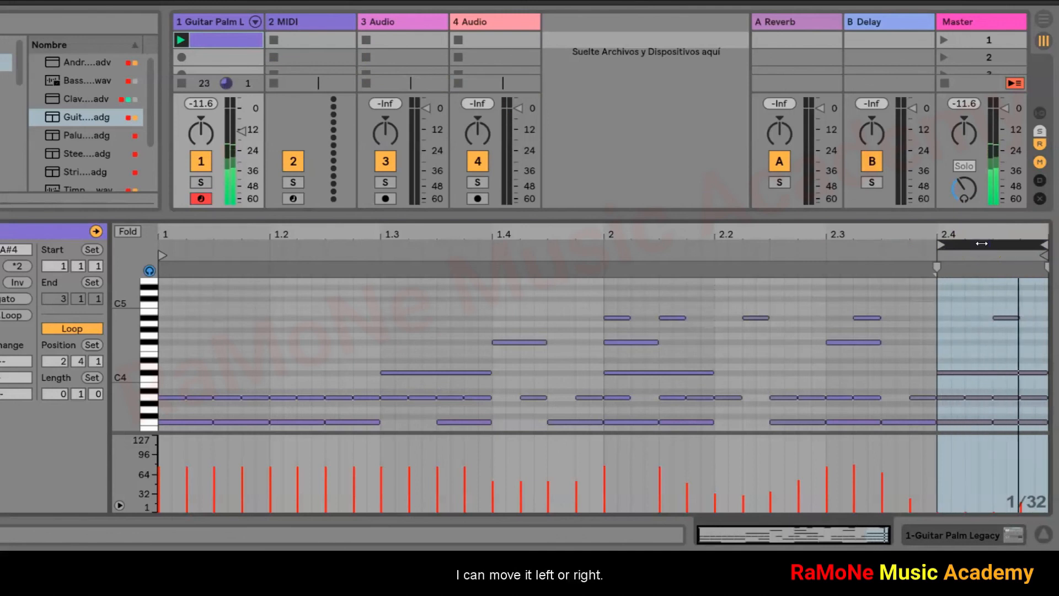
pyautogui.press('Left')
pyautogui.press('Left')
pyautogui.press('Left')
pyautogui.press('Left')
pyautogui.press('Left')
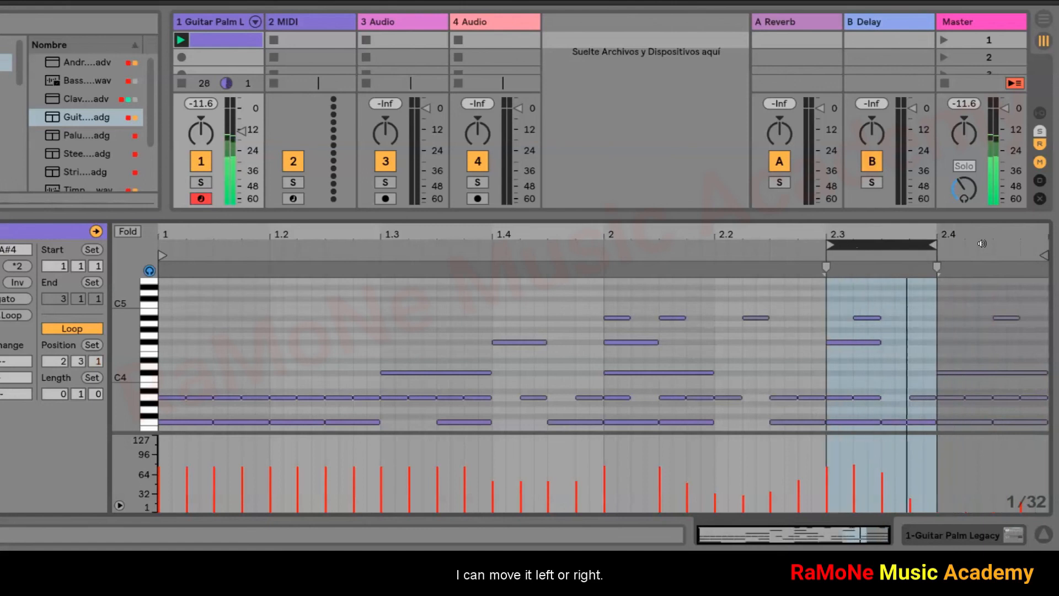
pyautogui.press('Left')
pyautogui.press('Left')
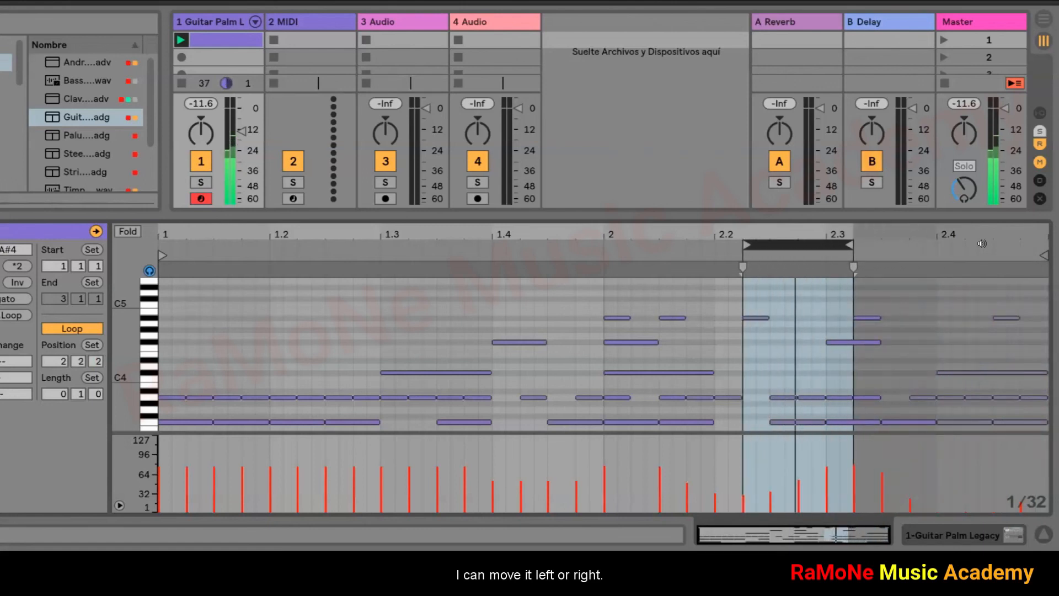
pyautogui.press('Left')
pyautogui.press('Left')
pyautogui.press('Left')
pyautogui.press('Left')
pyautogui.press('Left')
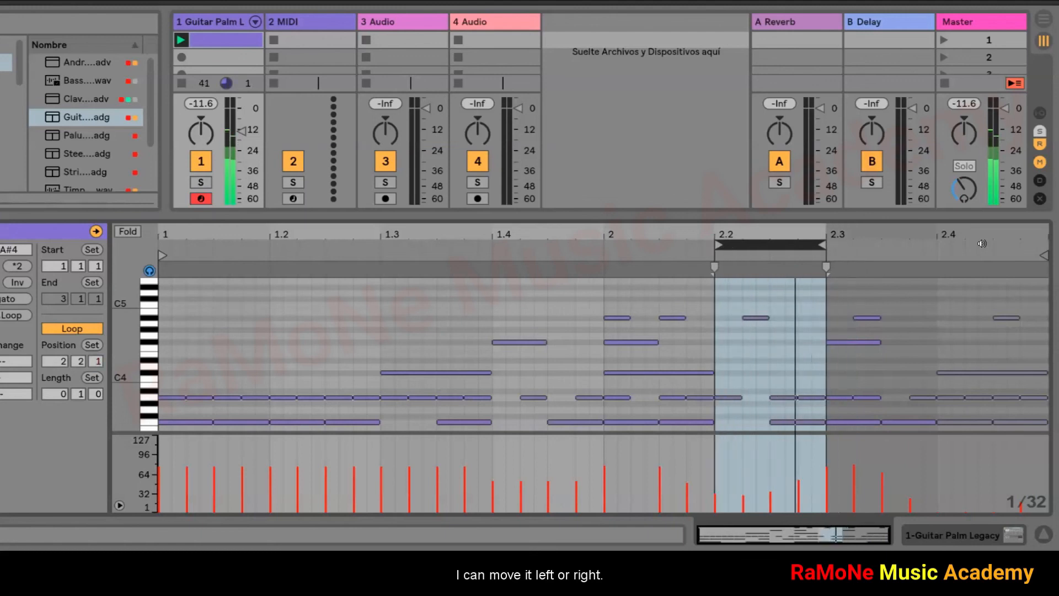
pyautogui.press('Left')
pyautogui.press('Left')
pyautogui.press('Left')
pyautogui.press('Left')
pyautogui.press('Left')
pyautogui.press('Left')
pyautogui.press('Left')
pyautogui.press('Left')
pyautogui.press('Left')
pyautogui.press('Left')
pyautogui.press('Left')
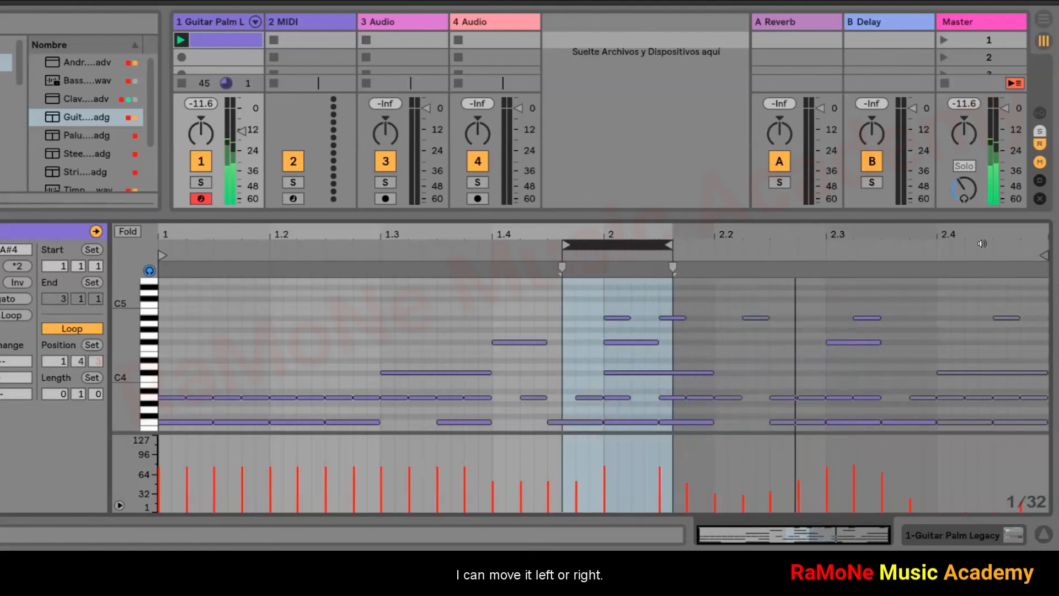
pyautogui.press('Left')
pyautogui.press('Left')
pyautogui.press('Left')
pyautogui.press('Left')
pyautogui.press('Left')
pyautogui.press('Left')
pyautogui.press('Left')
pyautogui.press('Left')
pyautogui.press('Left')
pyautogui.press('Left')
pyautogui.press('Left')
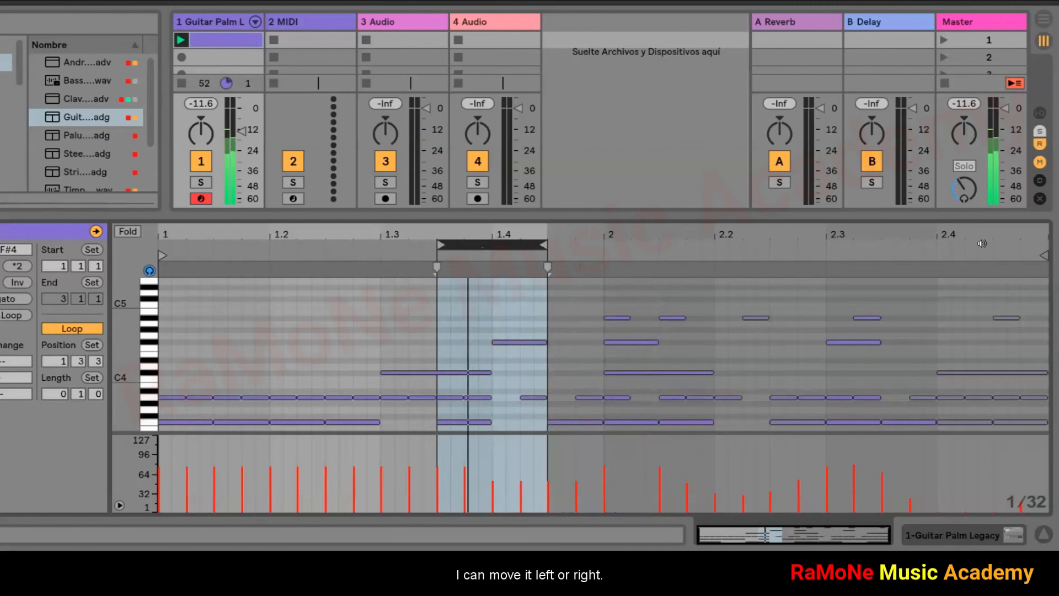
pyautogui.press('Left')
pyautogui.press('Left')
pyautogui.press('Left')
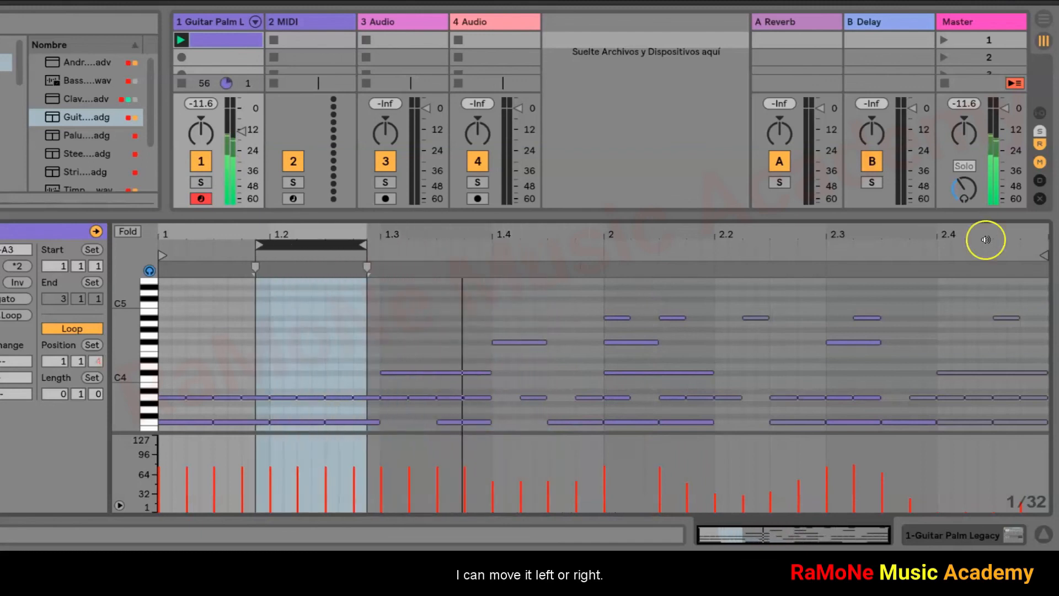